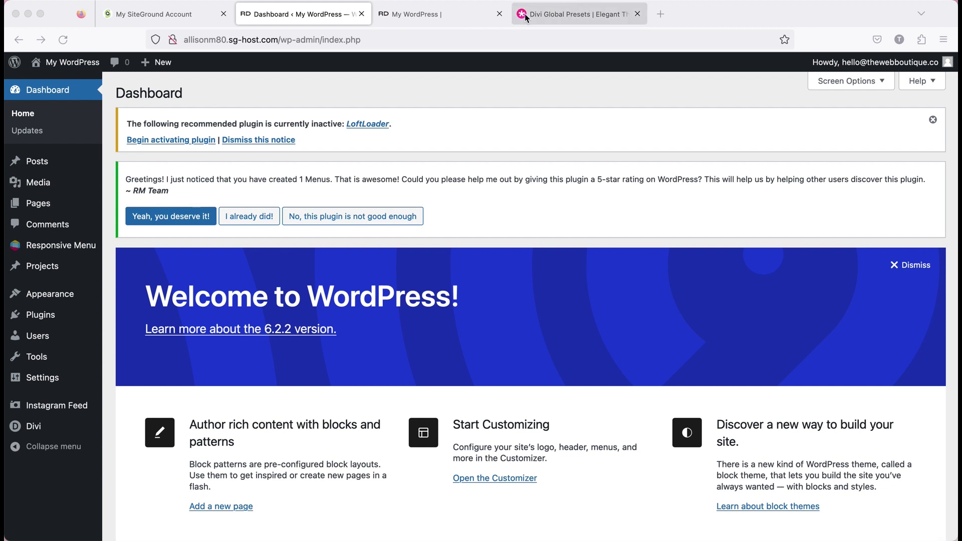
Step: Bring up the Divi Global Presets guide and scroll through its introduction and tutorial video
left_click(551, 15)
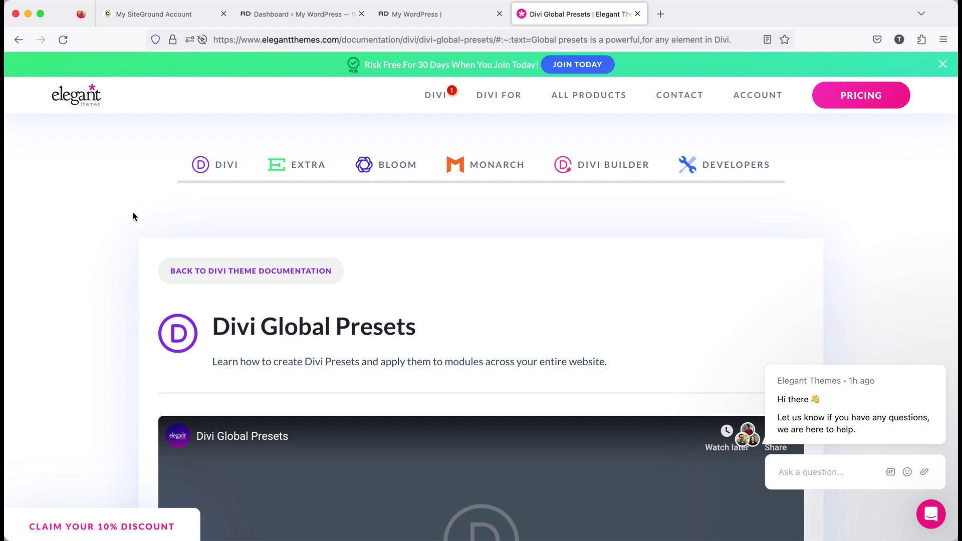
scroll(133, 215, "down", 1)
scroll(124, 220, "down", 5)
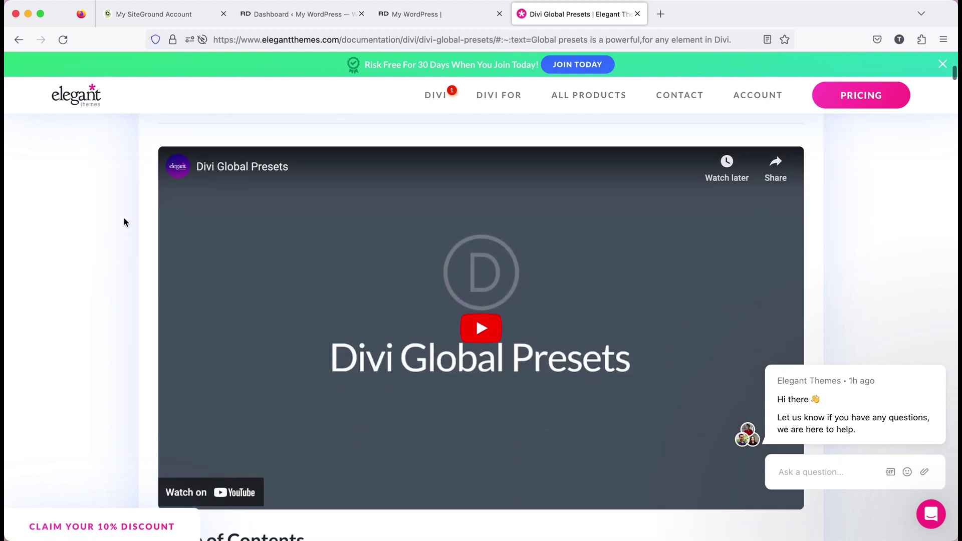
scroll(124, 222, "down", 3)
scroll(124, 222, "up", 4)
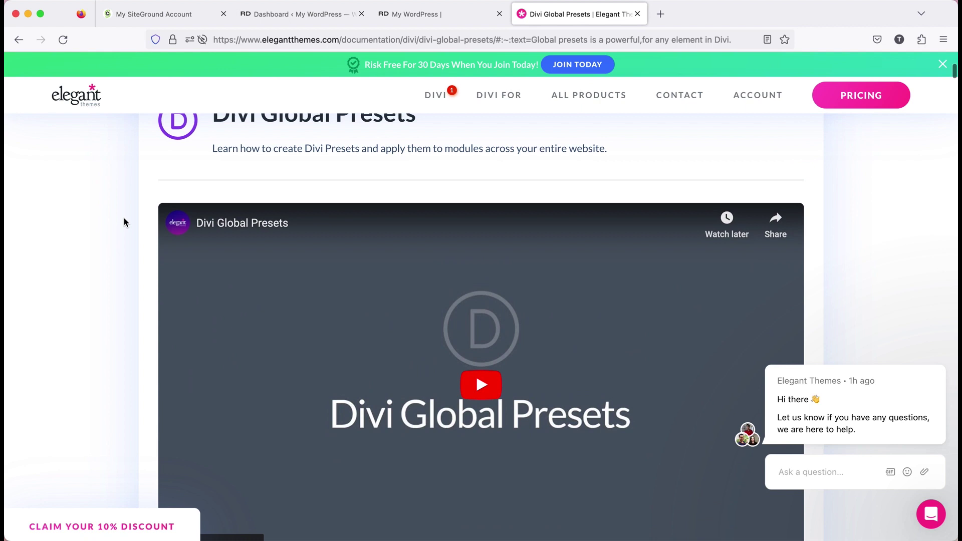
scroll(125, 222, "up", 3)
scroll(124, 222, "up", 2)
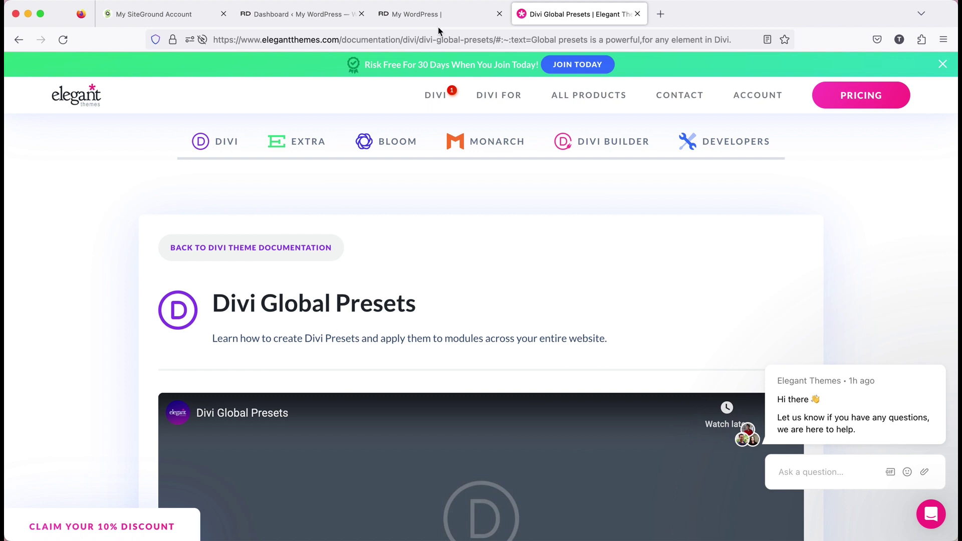
Step: From All Pages, open the Branding page's Edit With Divi link in a new tab
left_click(295, 18)
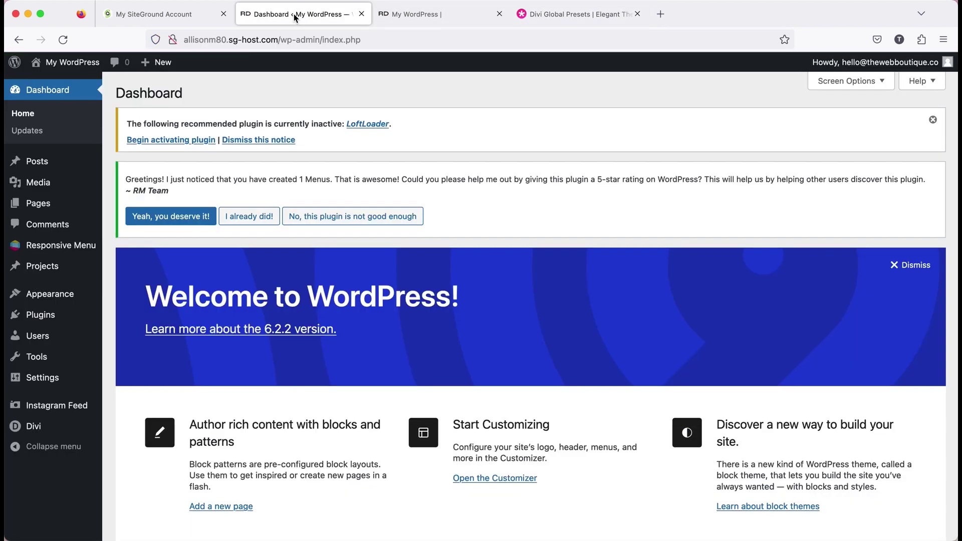
mouse_move(45, 205)
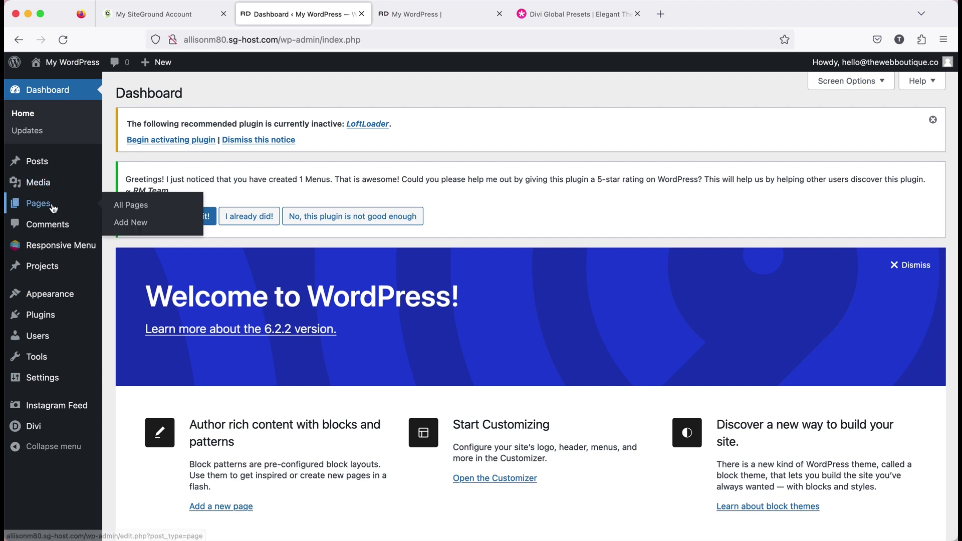
left_click(127, 206)
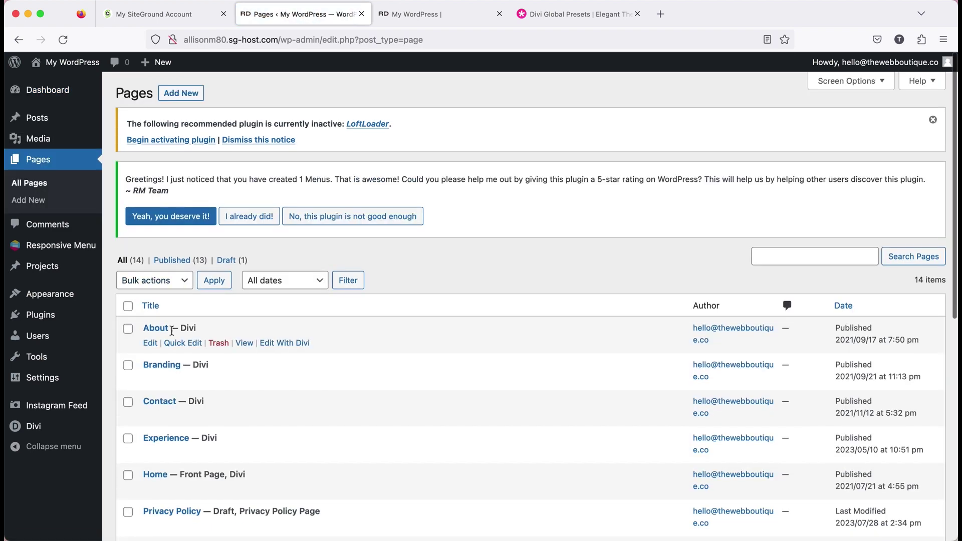
scroll(525, 312, "down", 2)
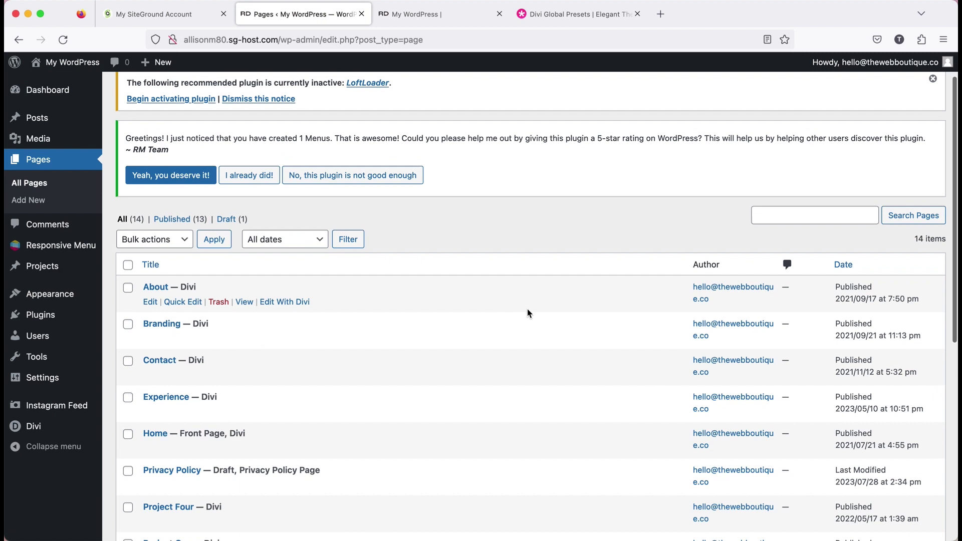
scroll(488, 272, "down", 2)
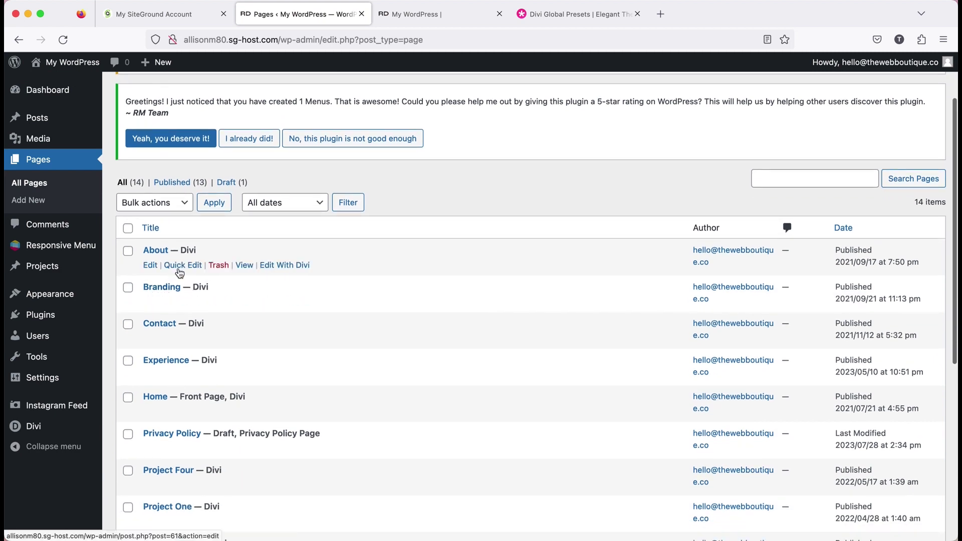
right_click(282, 301)
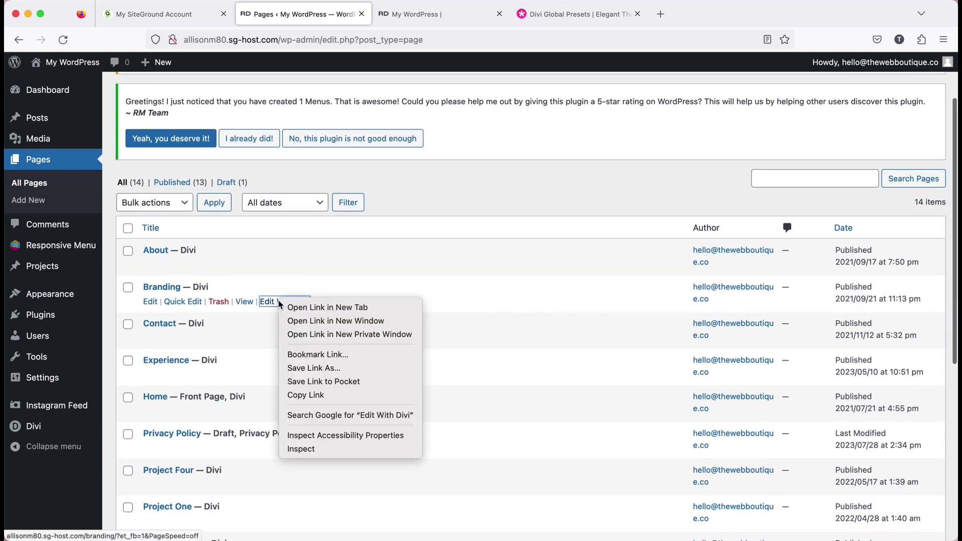
left_click(310, 308)
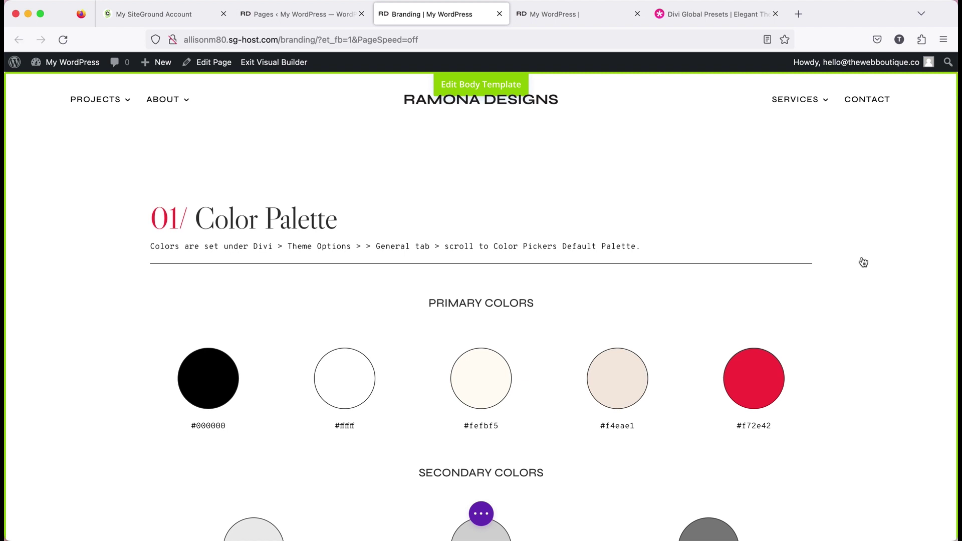
Step: Scroll through the Branding page's Color Palette, Font Styles and Button Styles sections
scroll(865, 265, "down", 5)
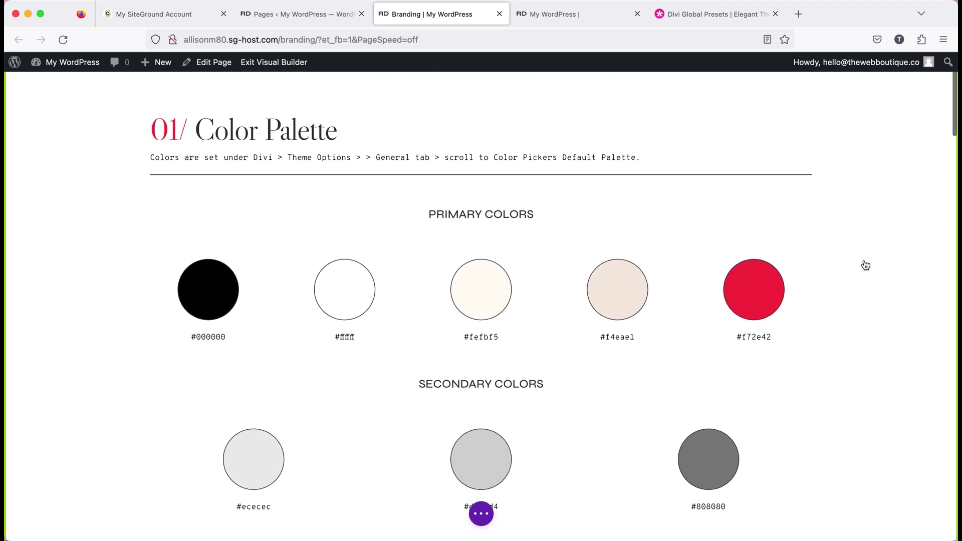
scroll(865, 265, "down", 12)
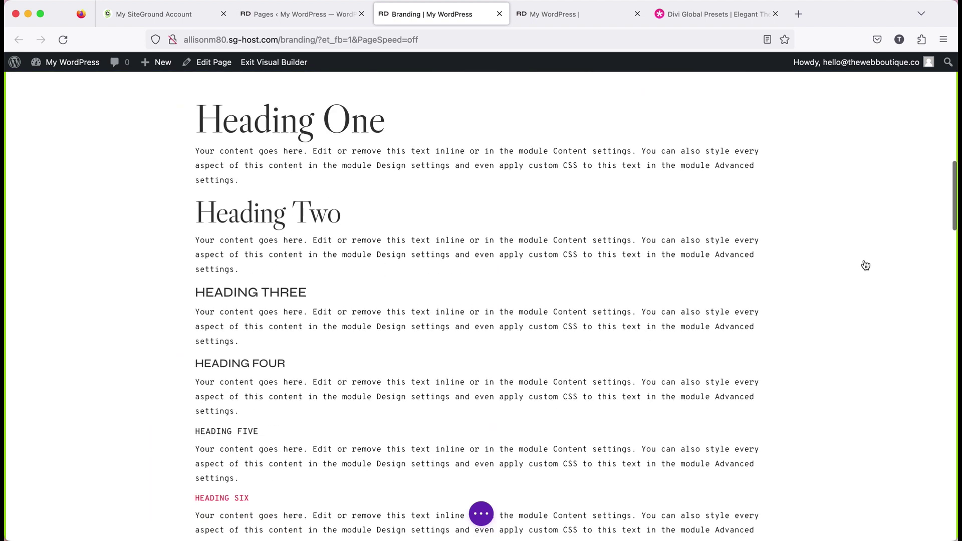
scroll(865, 265, "down", 7)
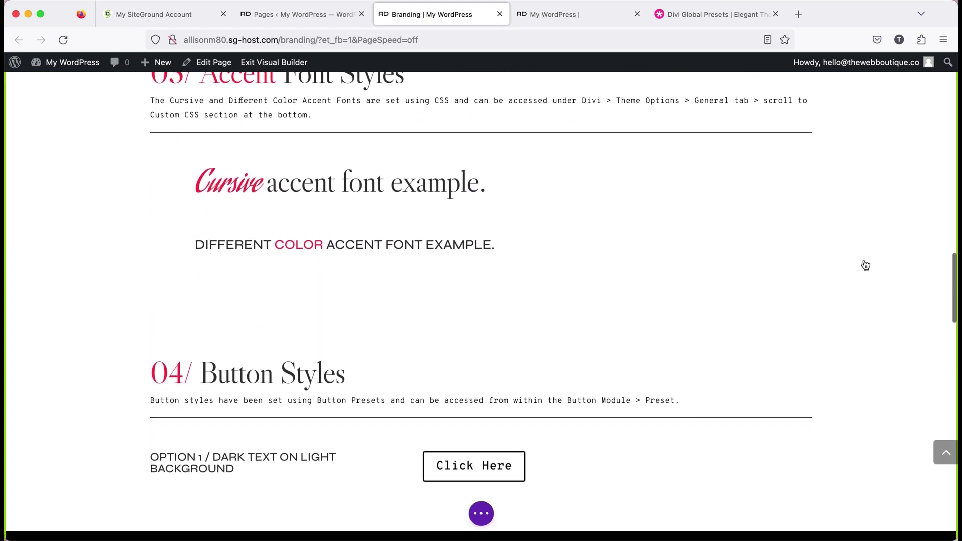
scroll(865, 265, "up", 20)
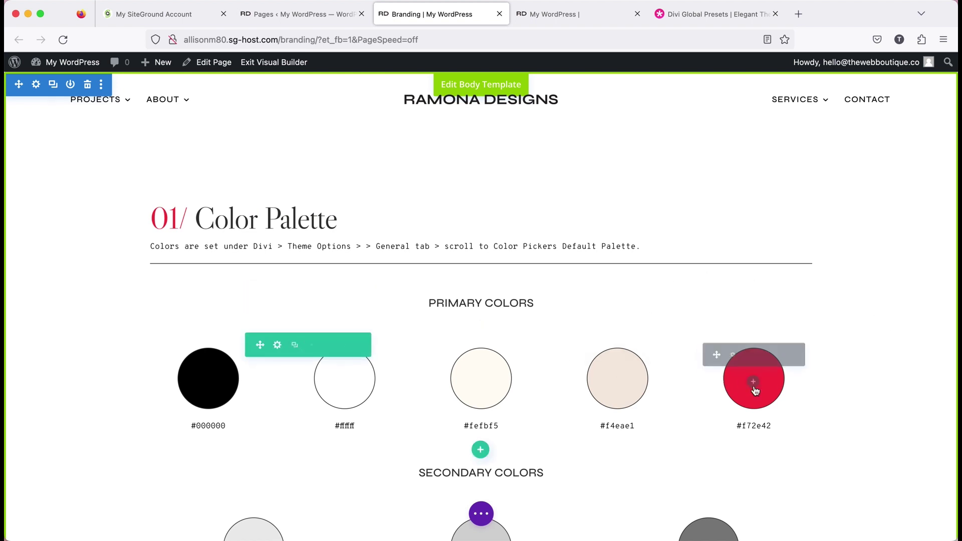
scroll(838, 393, "down", 8)
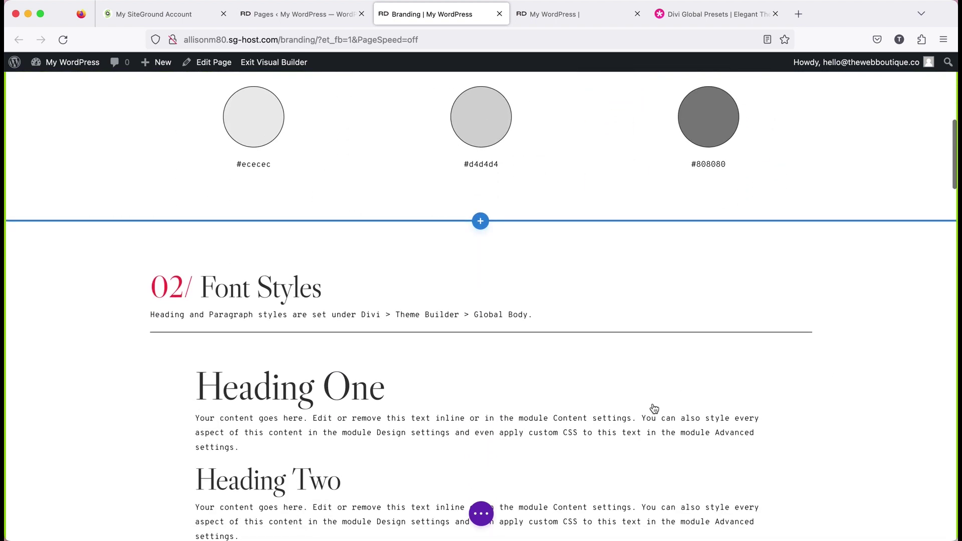
scroll(807, 374, "up", 5)
scroll(817, 375, "up", 4)
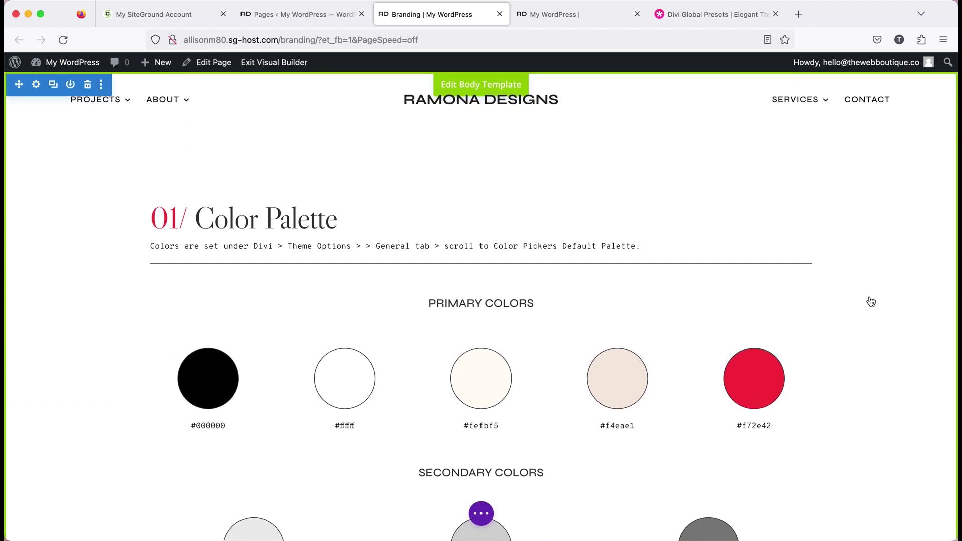
scroll(871, 302, "down", 10)
scroll(871, 301, "down", 12)
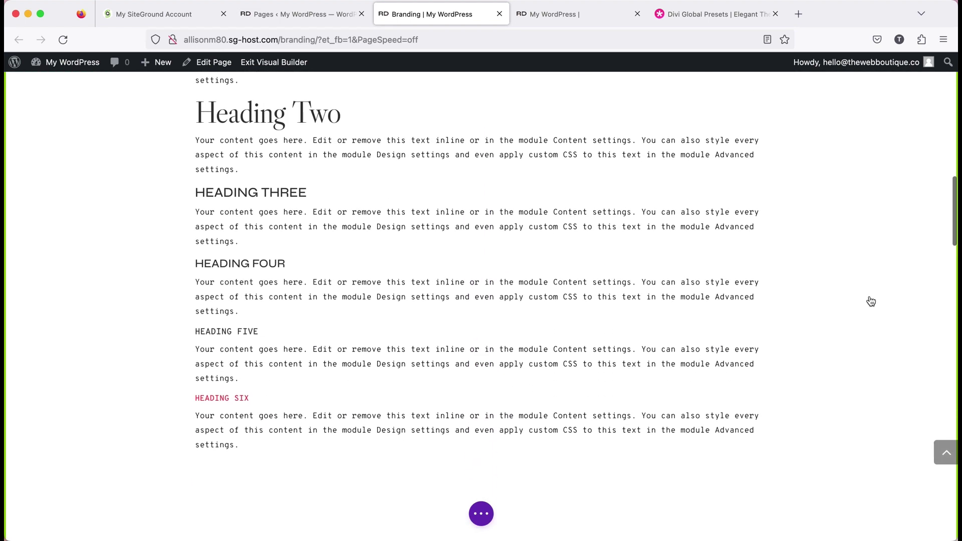
scroll(869, 296, "down", 3)
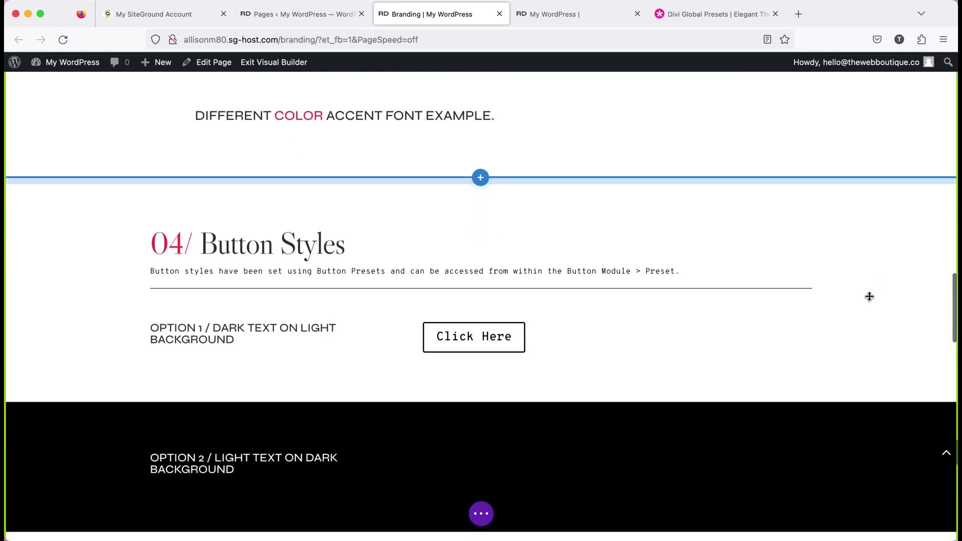
scroll(870, 296, "up", 2)
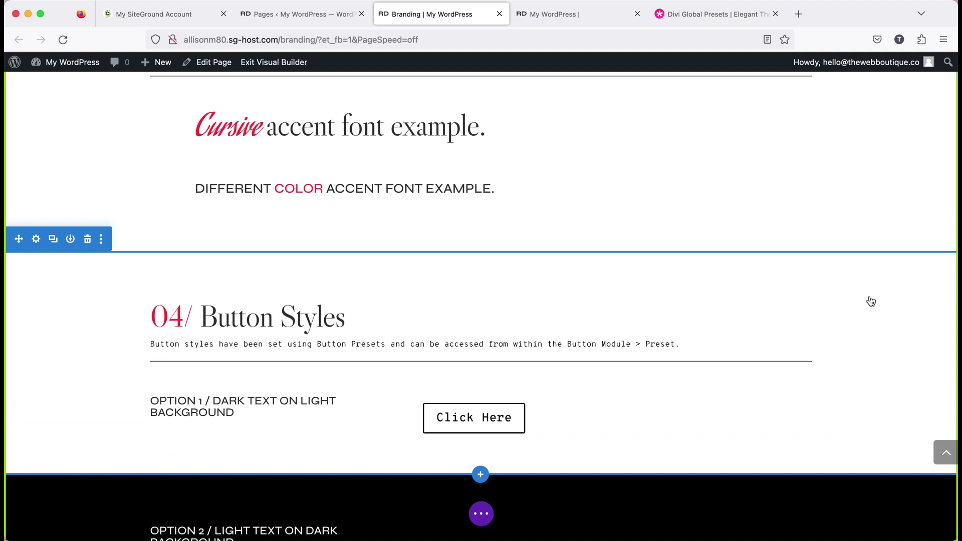
scroll(827, 271, "down", 2)
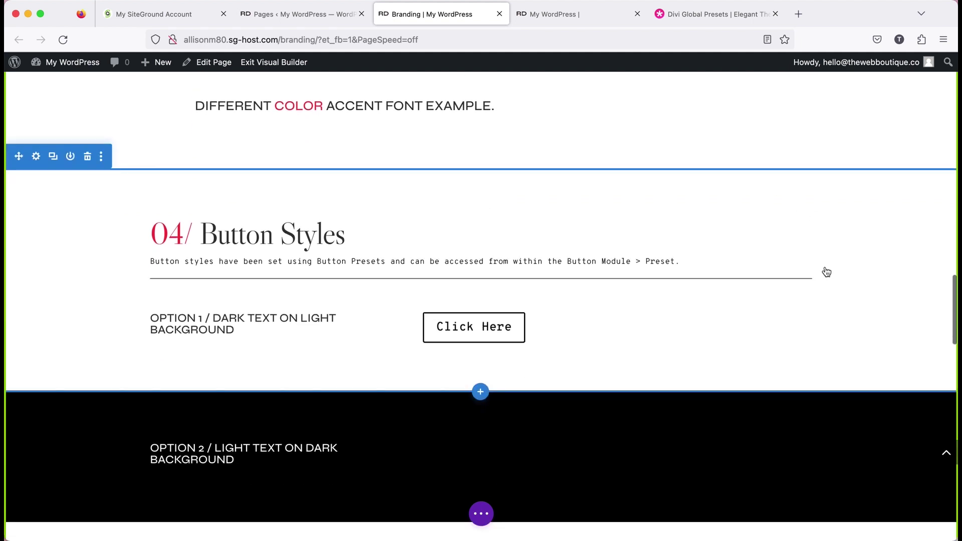
scroll(826, 271, "down", 2)
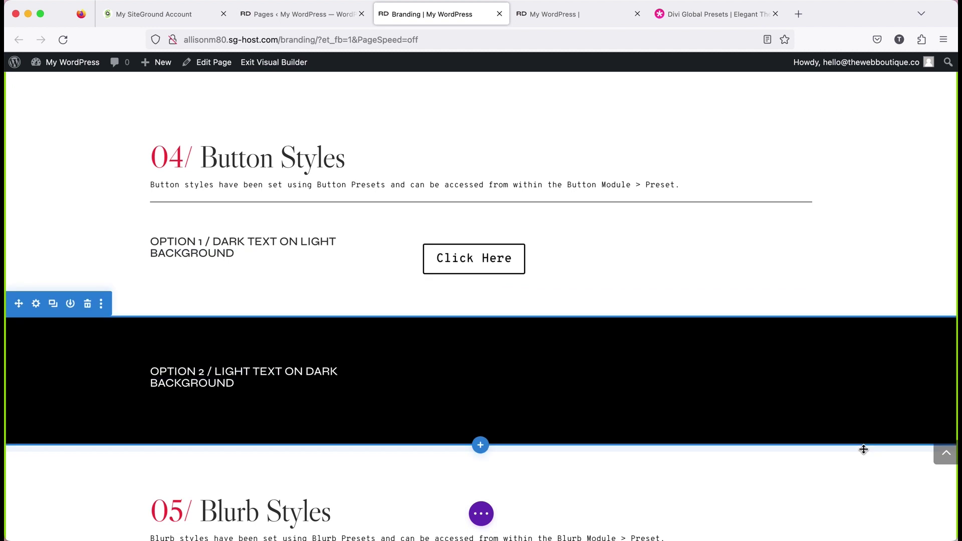
scroll(862, 447, "down", 2)
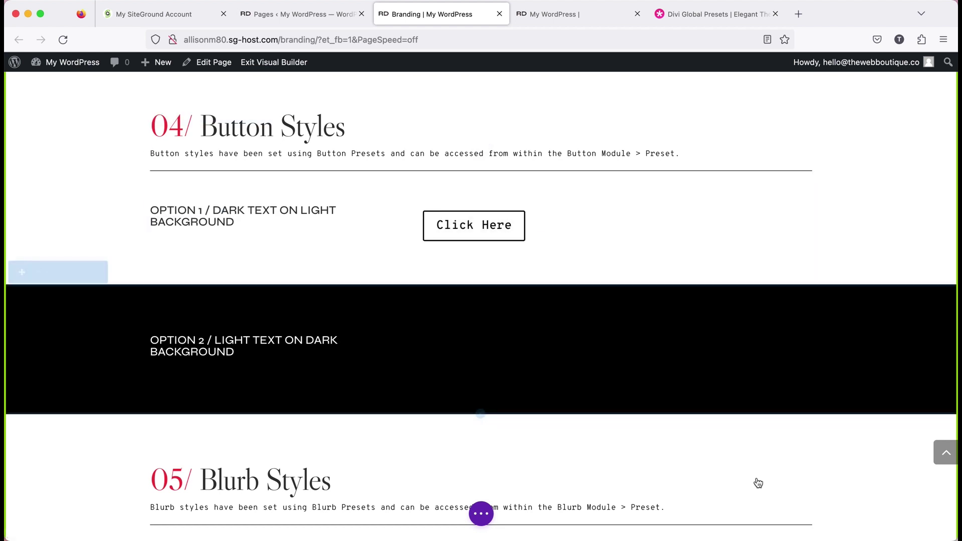
Step: Scroll to the demo Project Four page's Next Project button, then return to the Branding builder
key("super+Tab")
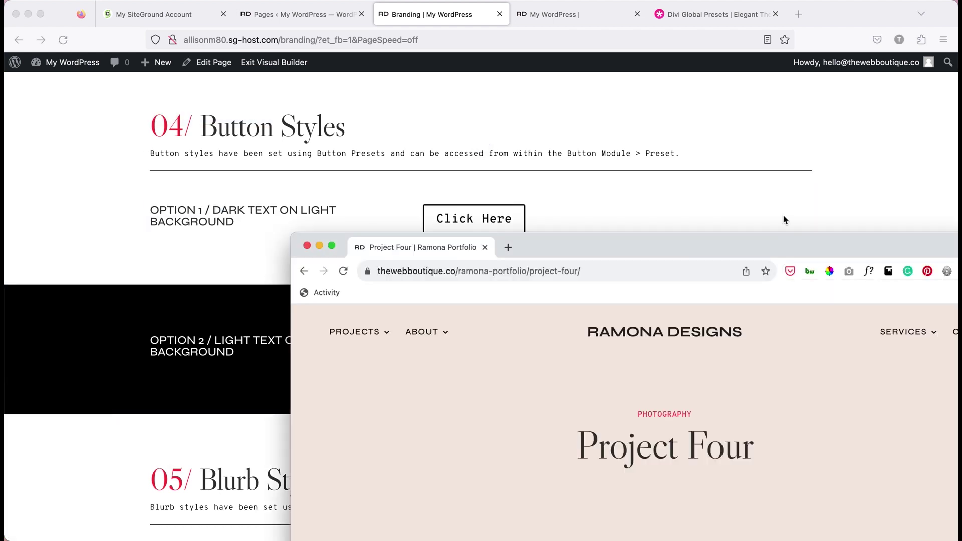
left_click_drag(774, 253, 662, 114)
scroll(672, 258, "down", 15)
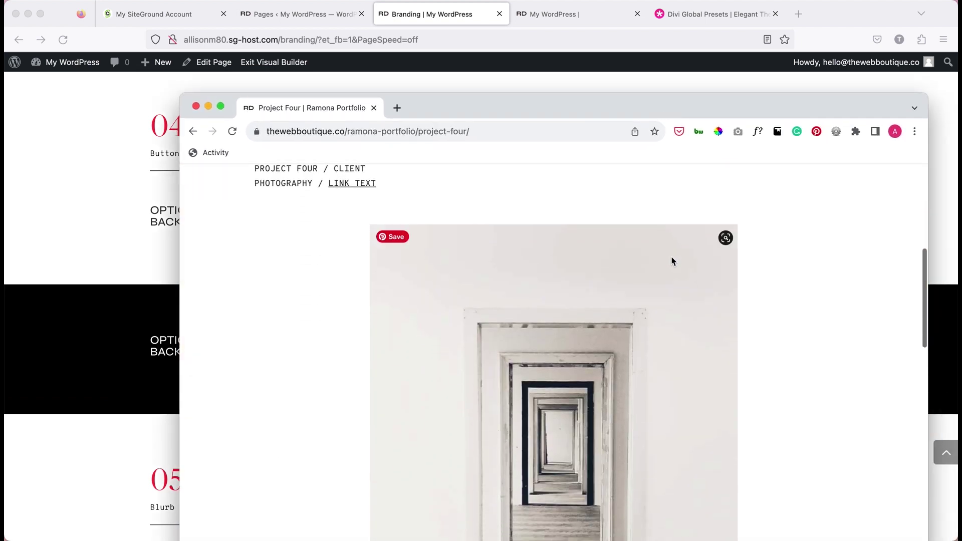
scroll(677, 268, "down", 3)
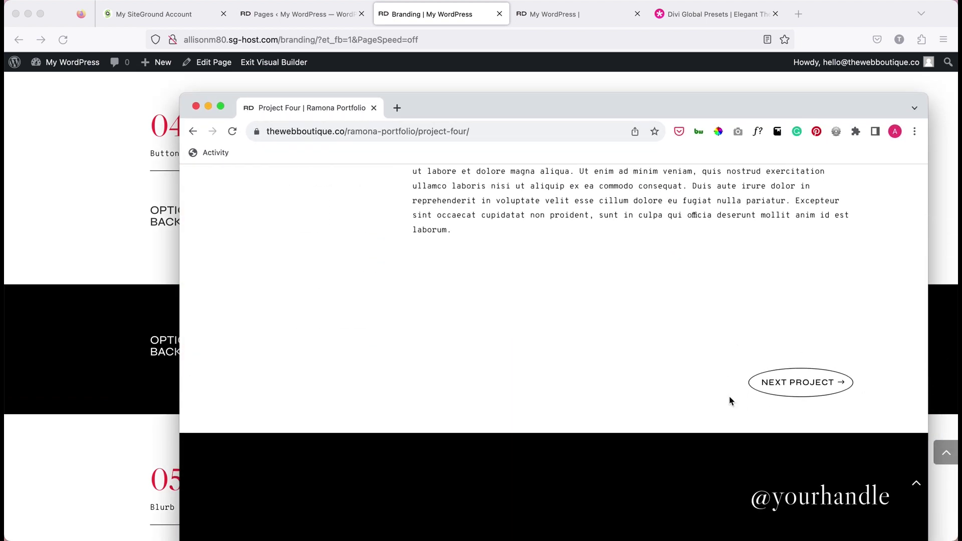
key("super+Tab")
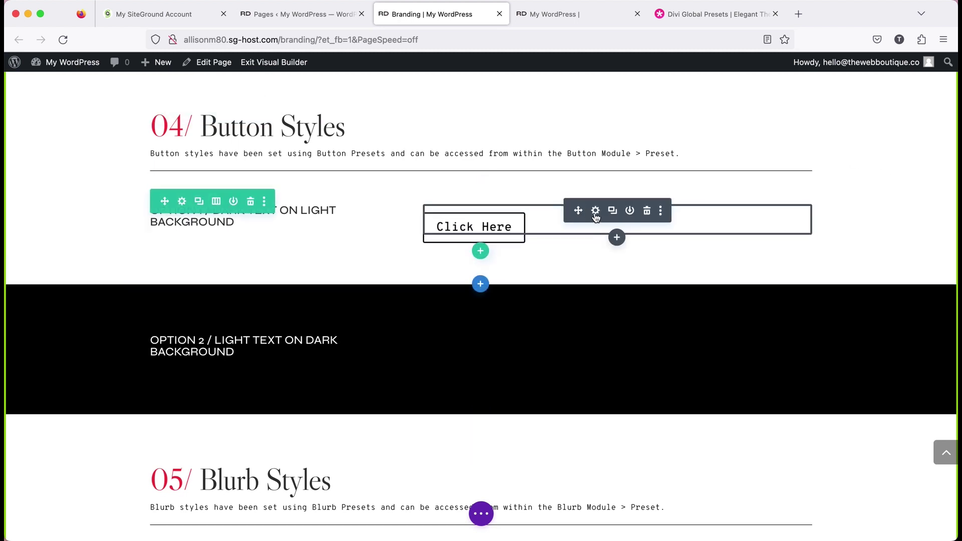
Step: Delete the 'Button Preset 1 imported' preset from the Click Here button's preset list
left_click(595, 210)
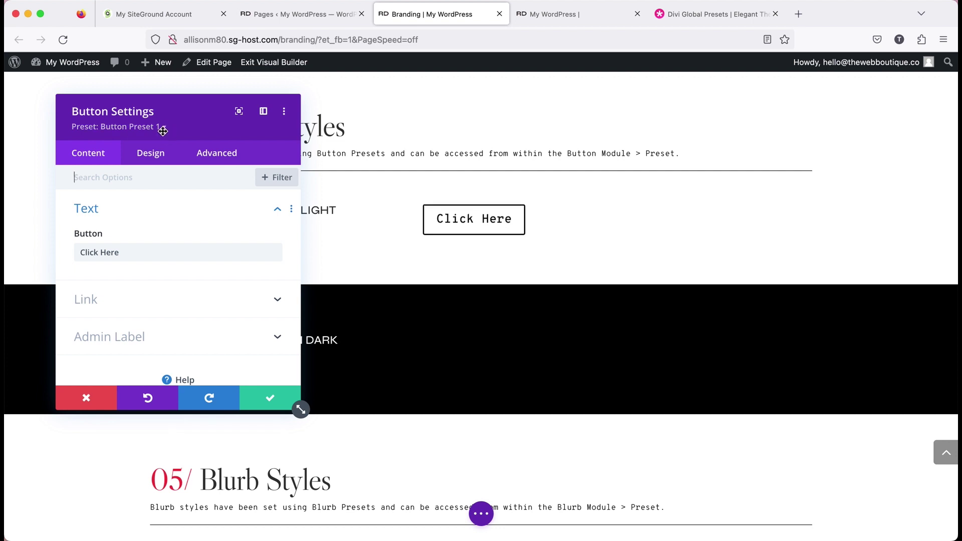
left_click(165, 128)
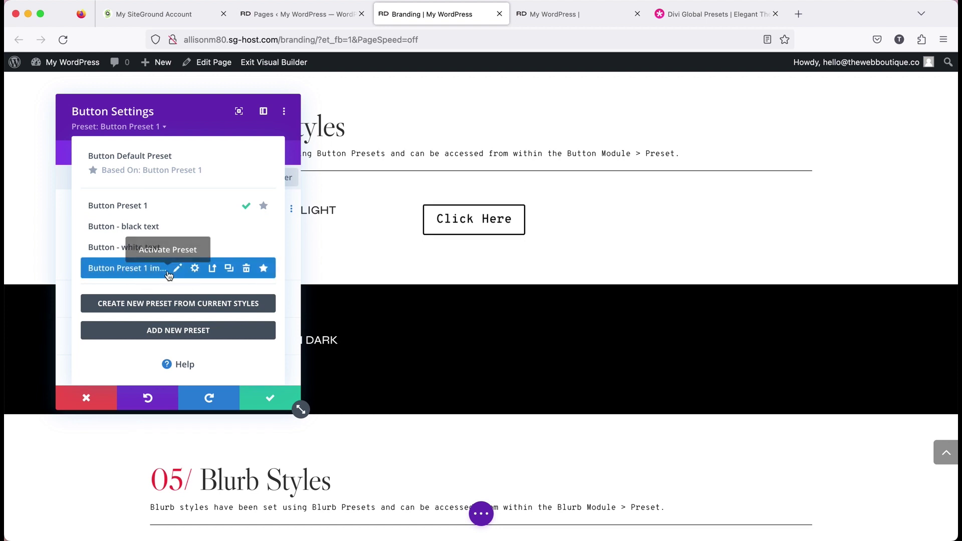
left_click_drag(167, 268, 106, 224)
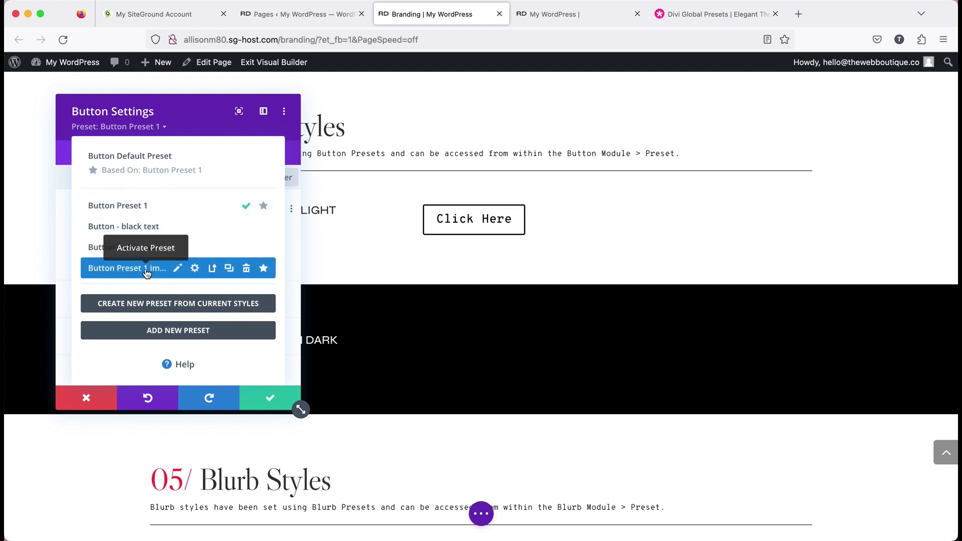
left_click(246, 270)
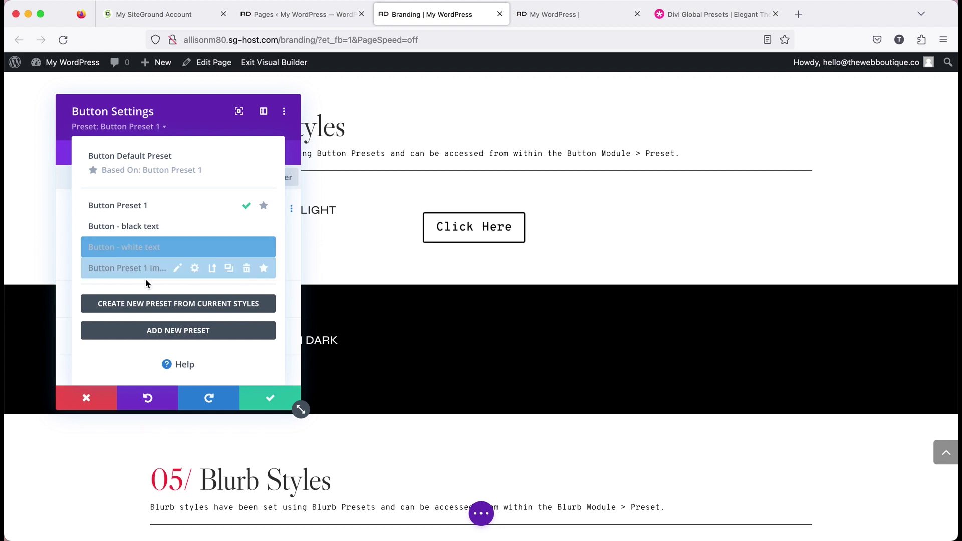
left_click(247, 270)
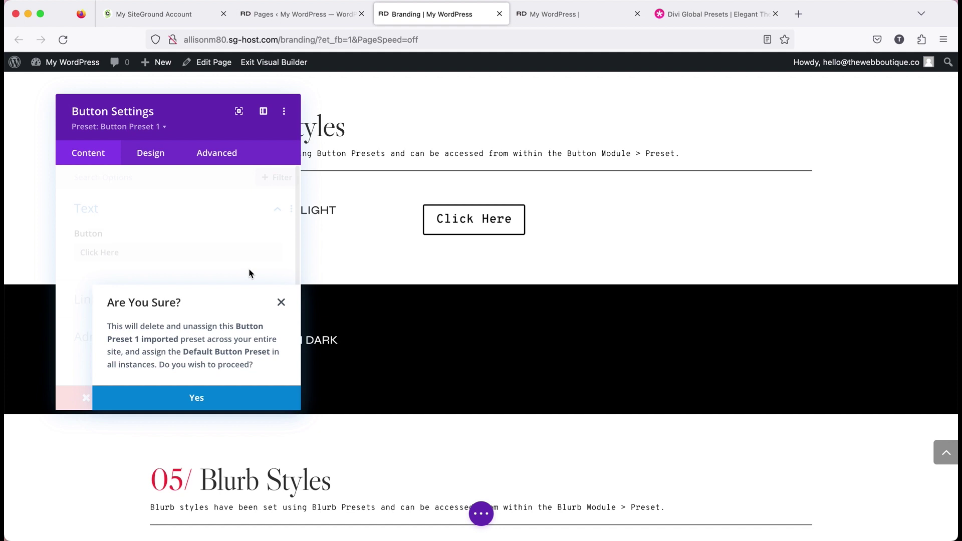
left_click(205, 400)
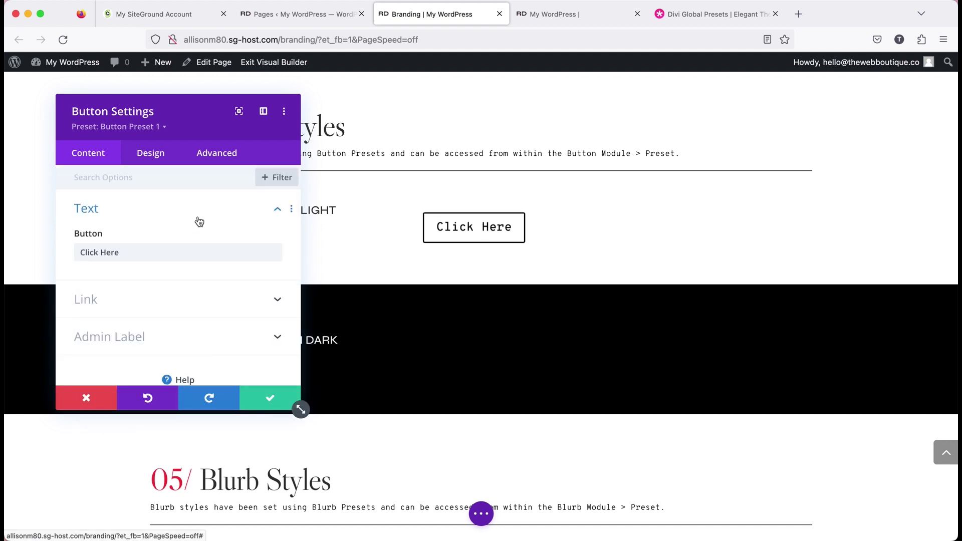
Step: List the button presets to compare Button Preset 1, Button - black text and Button - white text
left_click(166, 129)
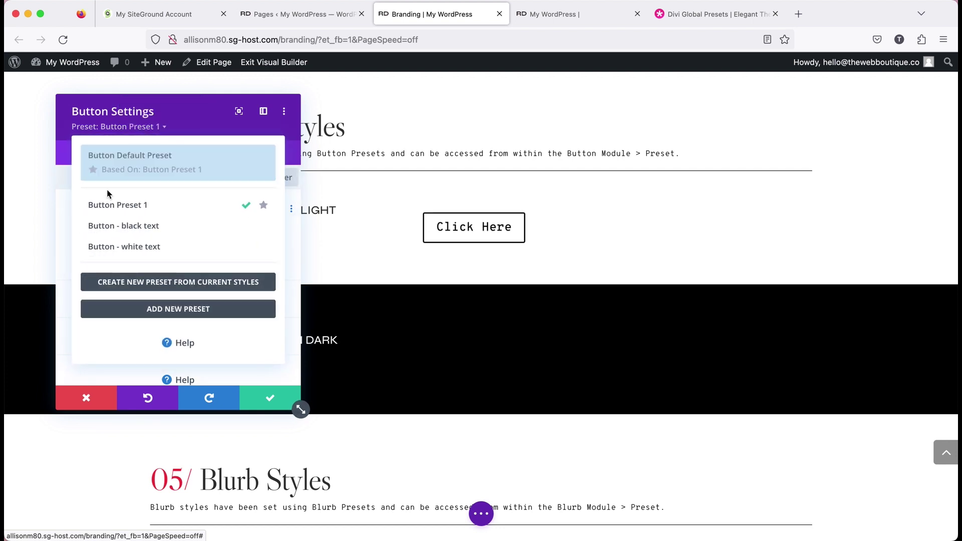
mouse_move(252, 213)
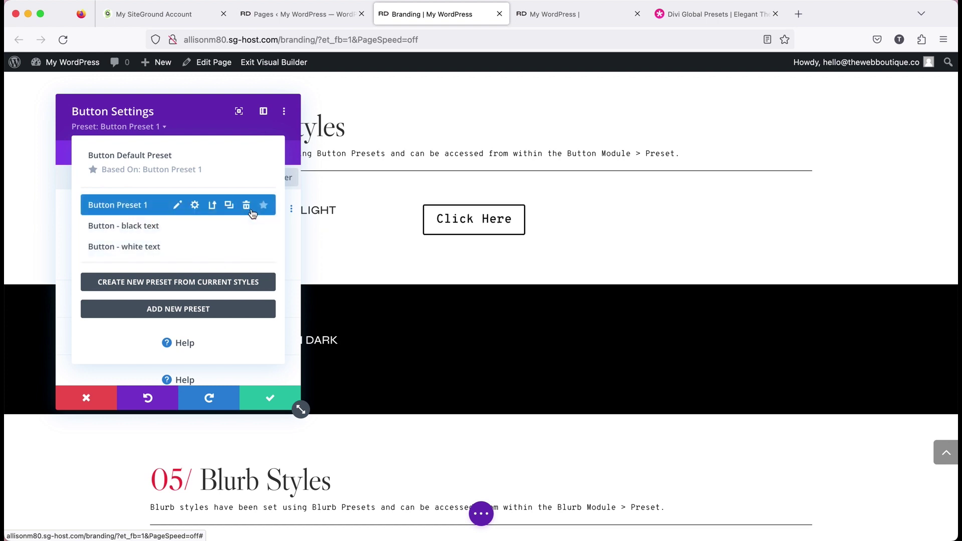
mouse_move(167, 181)
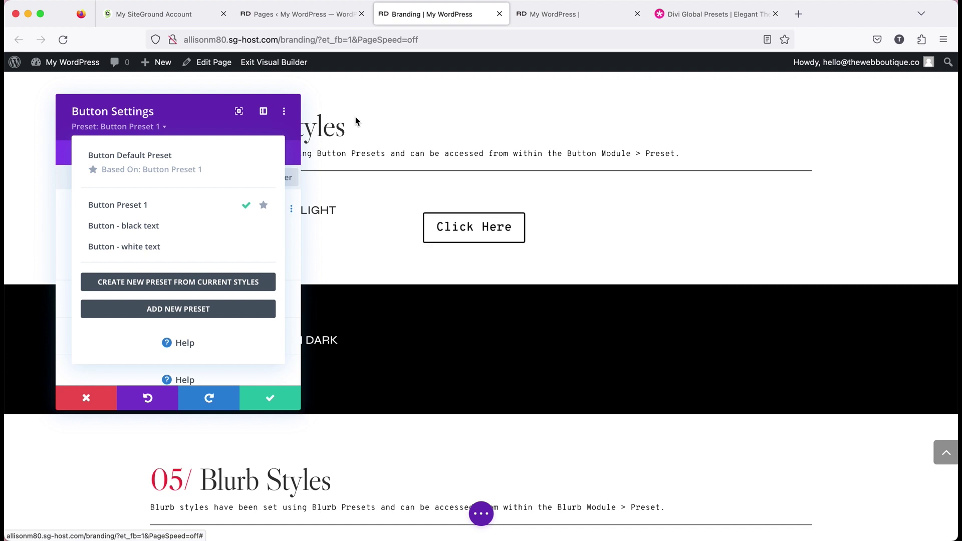
Step: Apply Button - black text to the button and star it as the default button preset
left_click(111, 230)
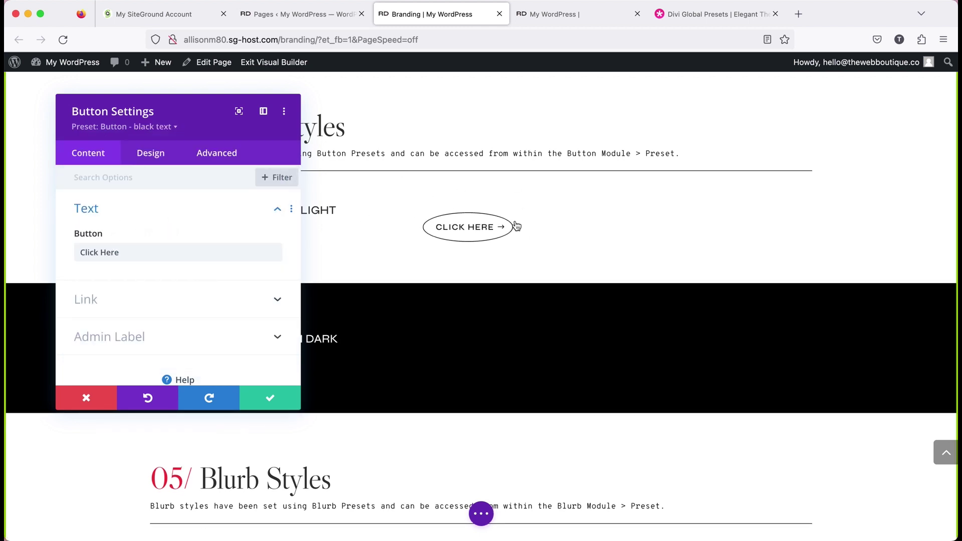
left_click(149, 128)
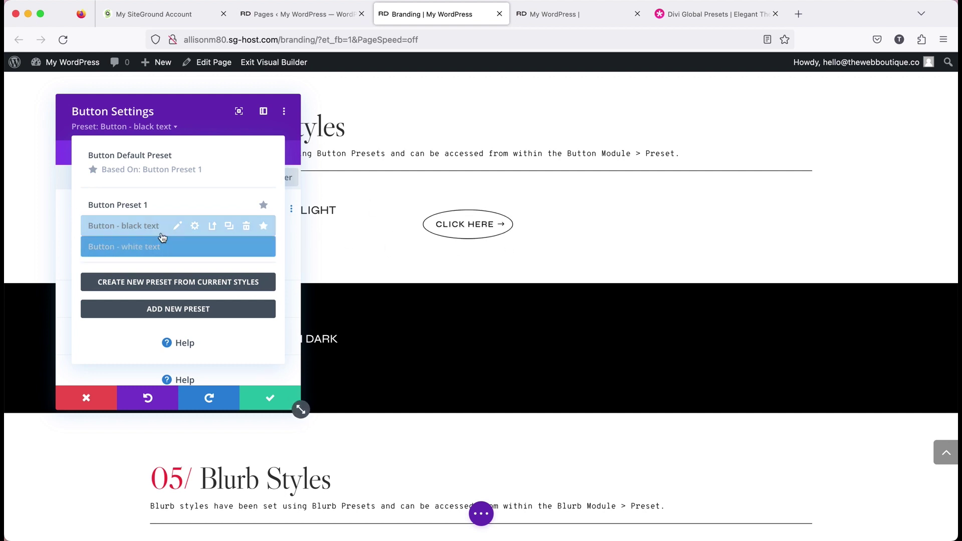
mouse_move(114, 230)
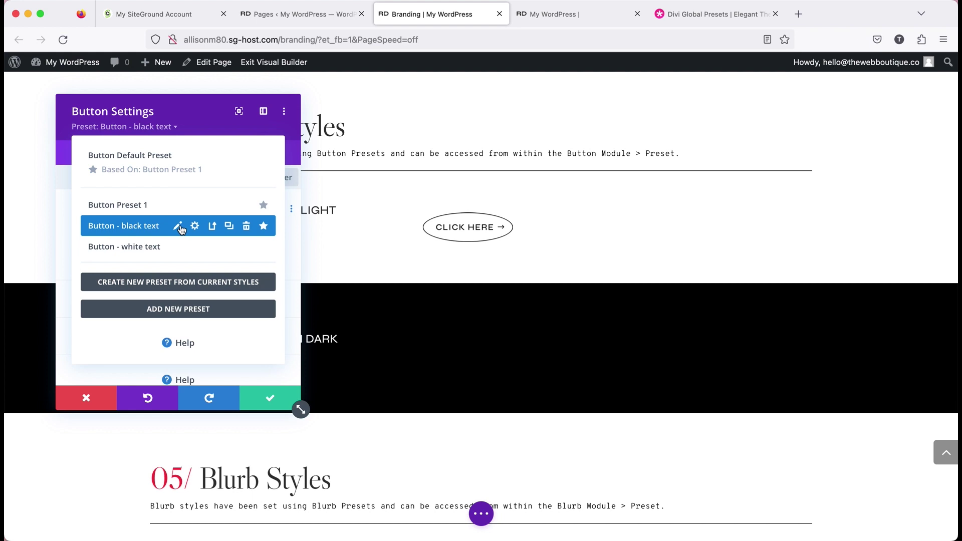
left_click(264, 227)
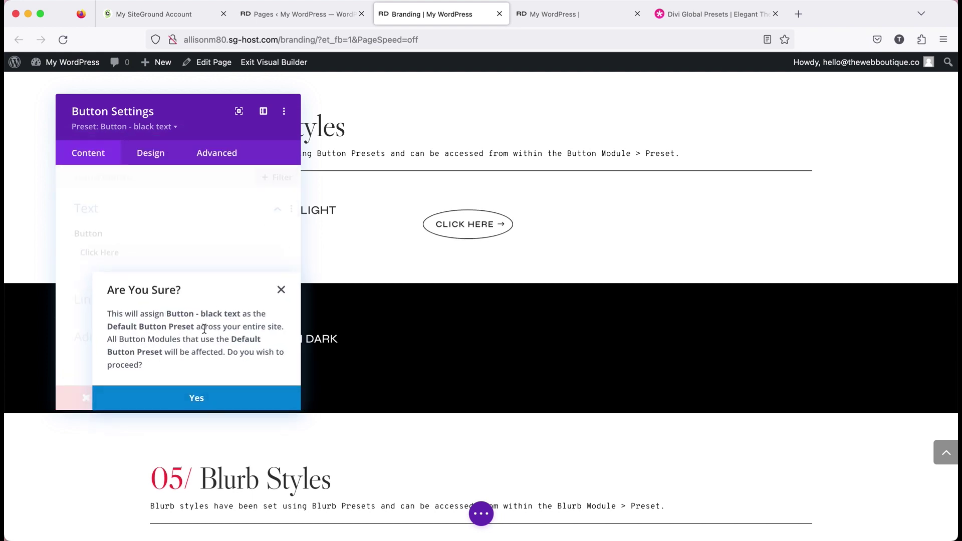
left_click(198, 400)
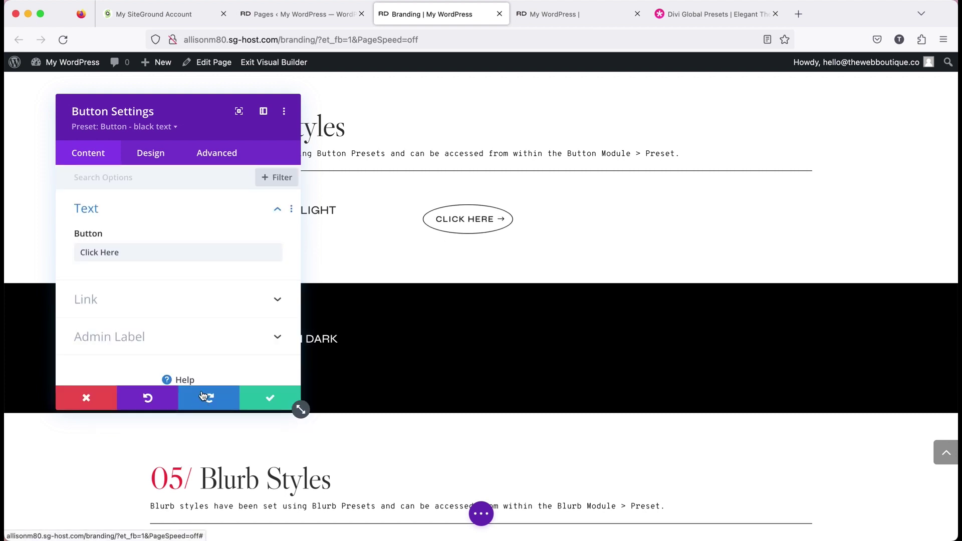
Step: Save the button, then insert a test Button module found by searching 'butt'
left_click(273, 398)
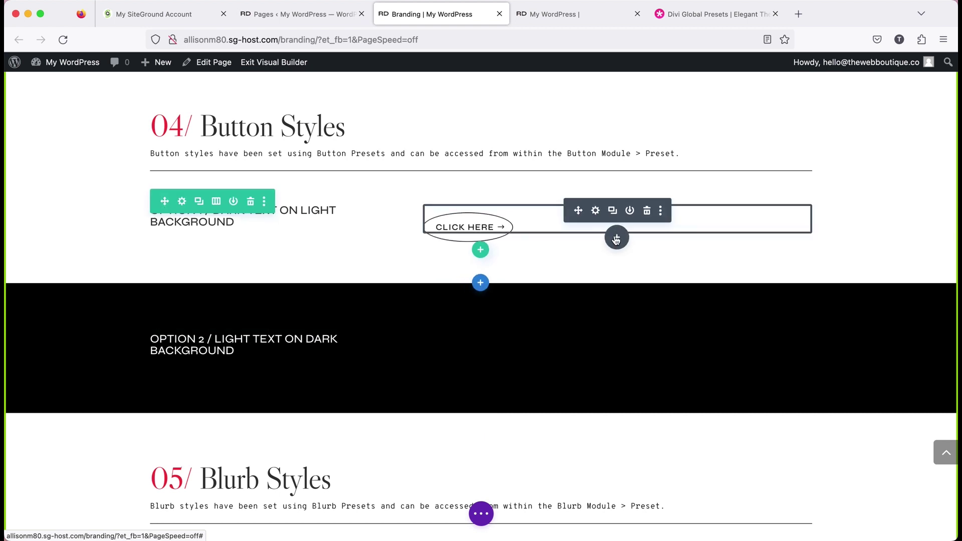
left_click(616, 238)
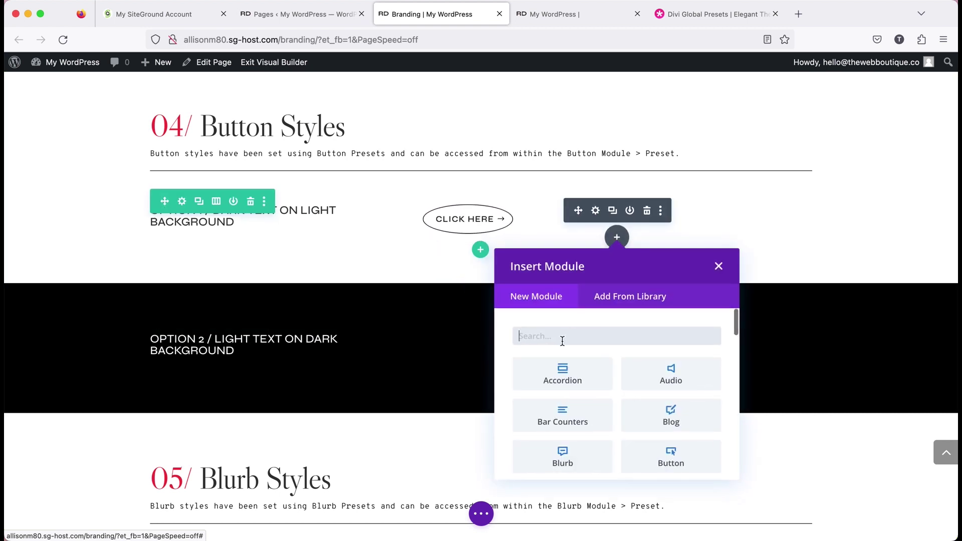
type("butt")
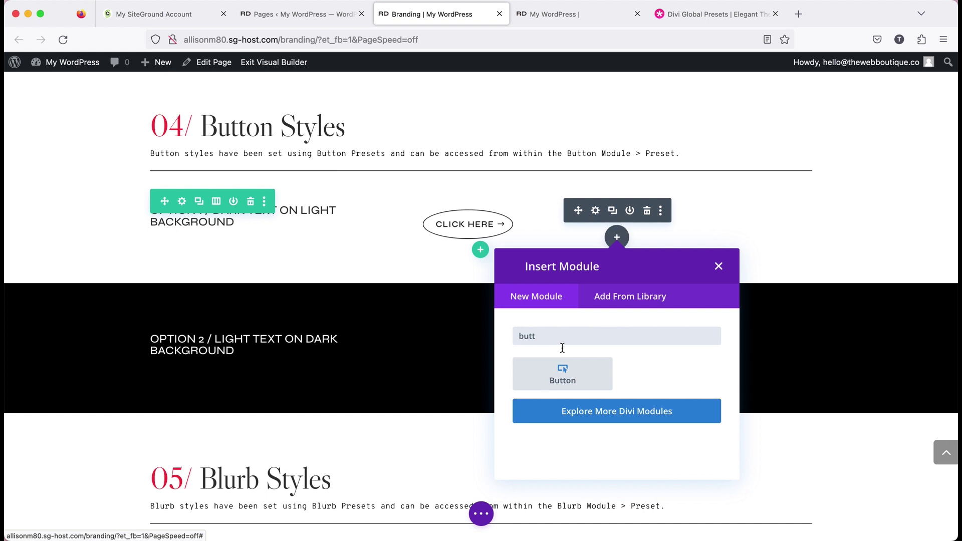
left_click(562, 375)
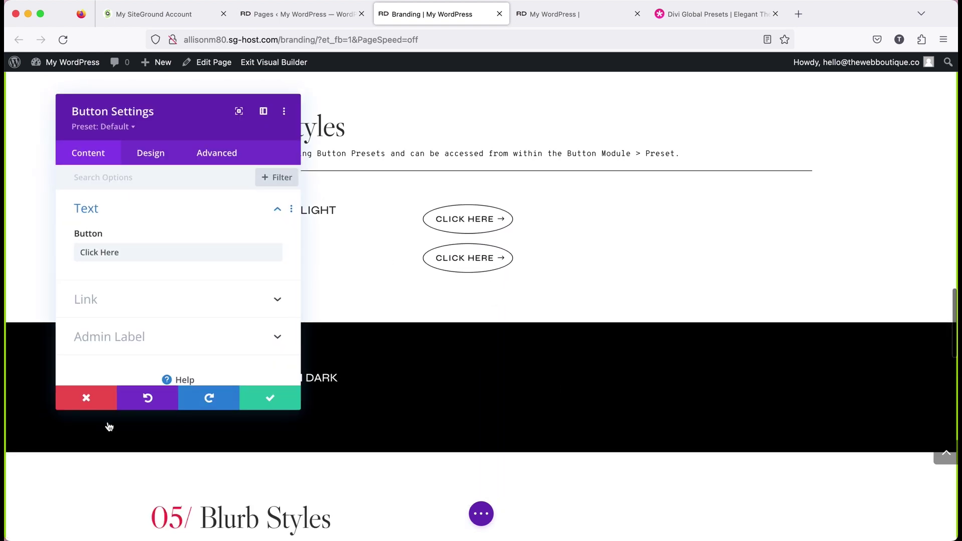
left_click(95, 405)
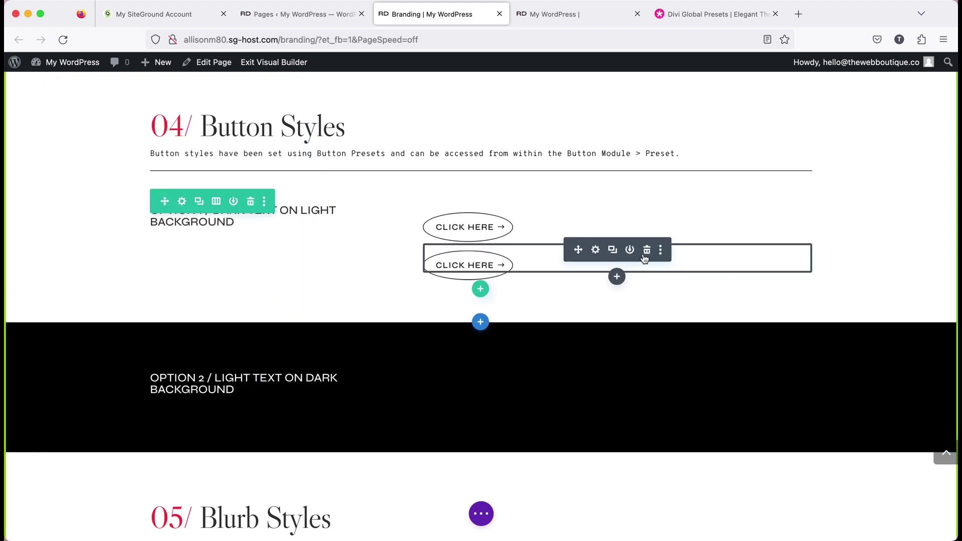
Step: Remove the test button and apply Button - white text to the dark-section button
left_click(647, 250)
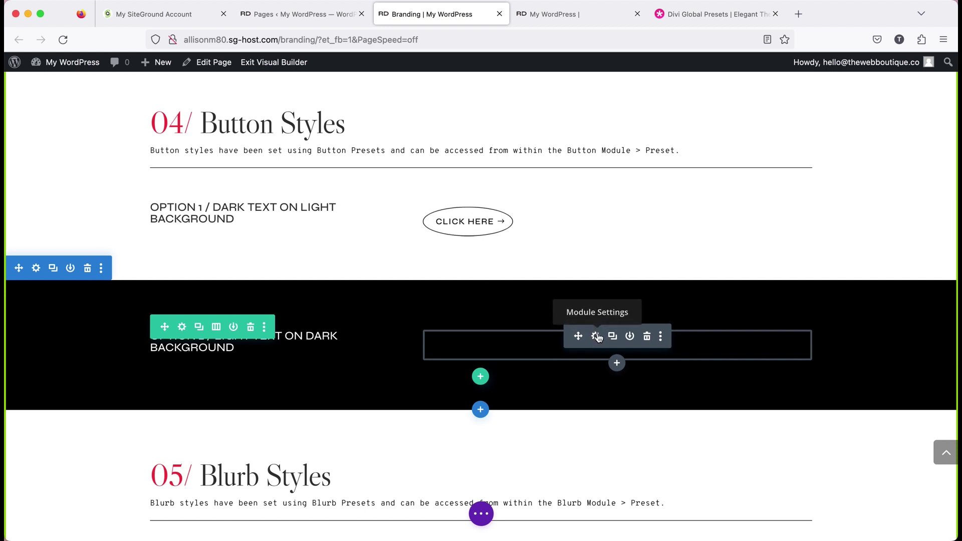
left_click(596, 336)
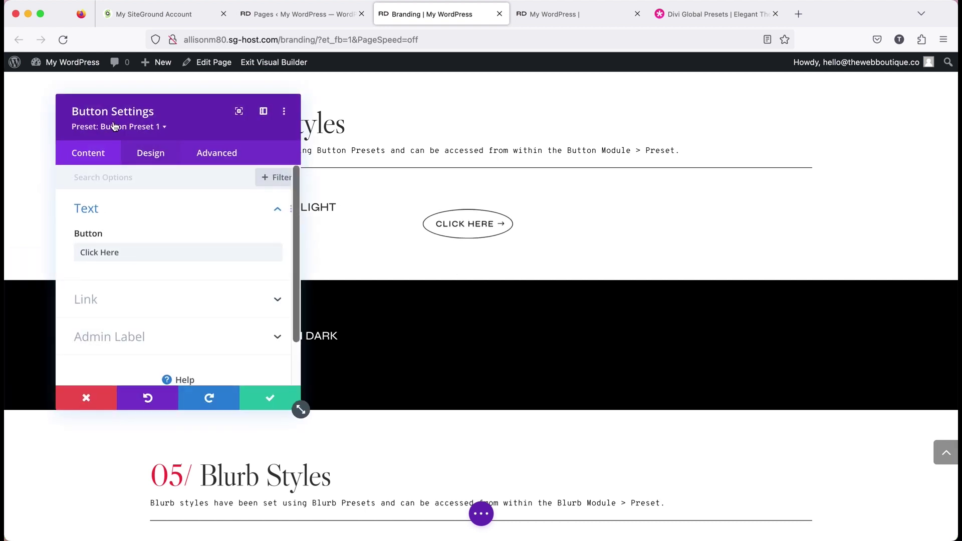
left_click(166, 131)
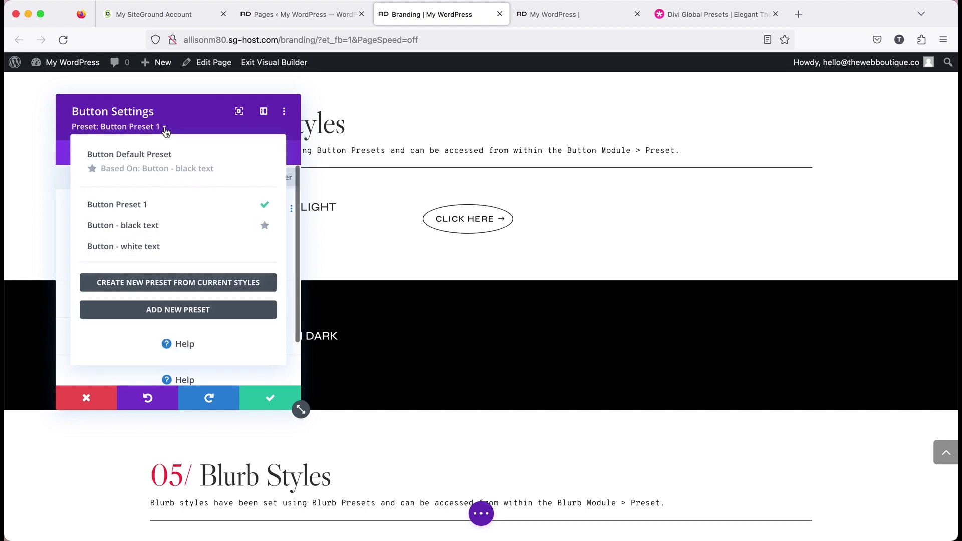
left_click(117, 249)
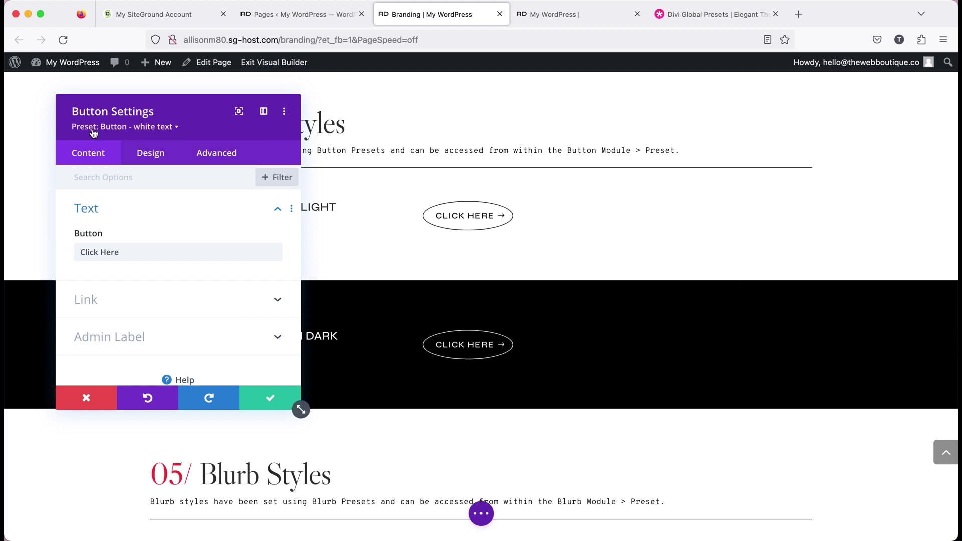
Step: Make Button - white text the default button preset and close Button Settings
left_click(177, 128)
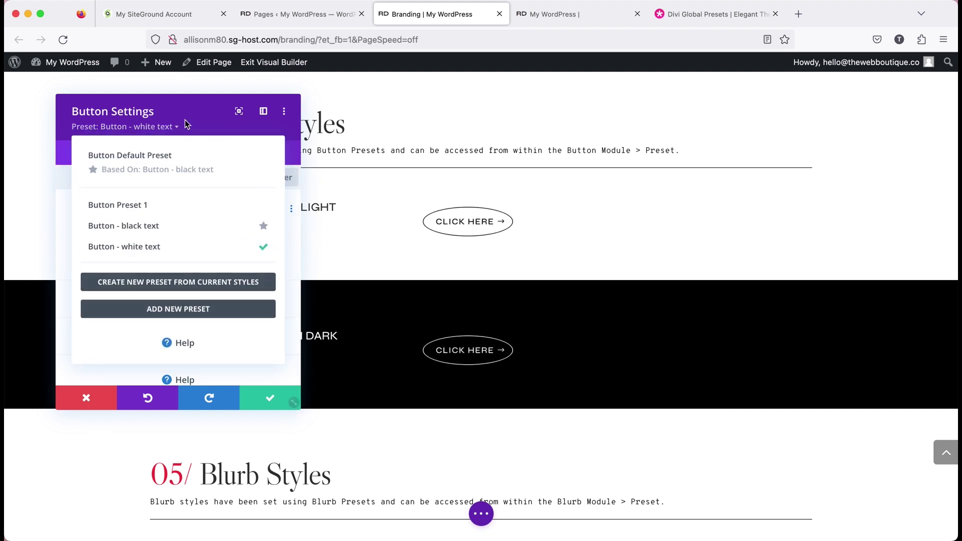
mouse_move(111, 256)
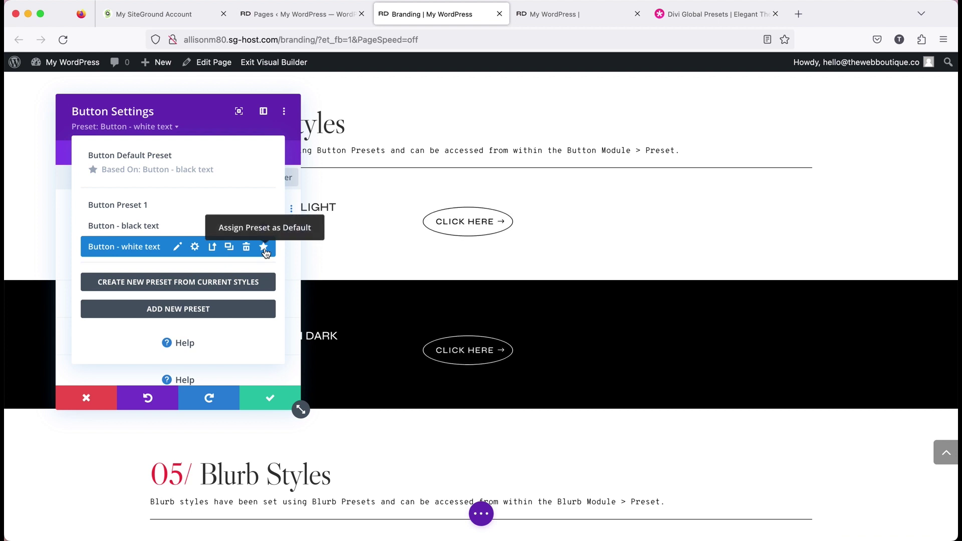
left_click(264, 247)
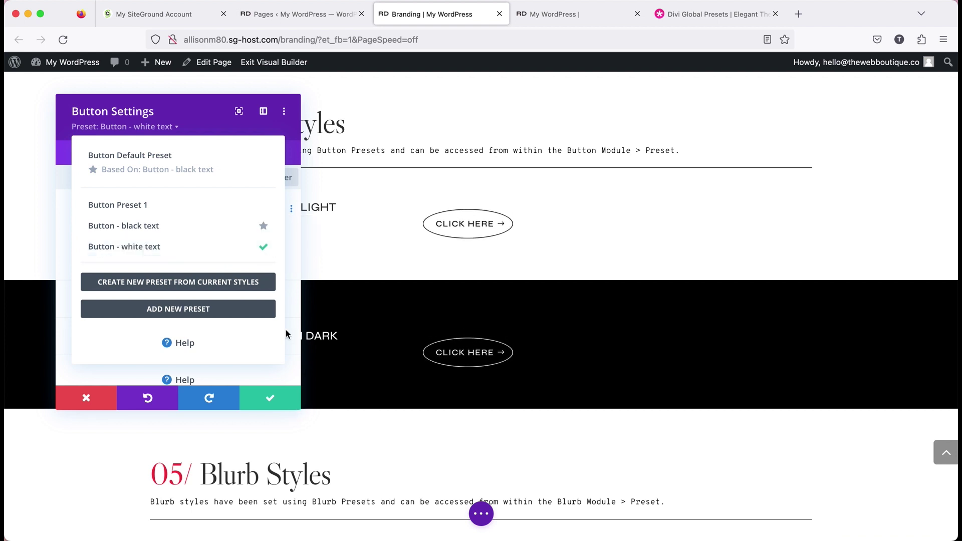
left_click(308, 398)
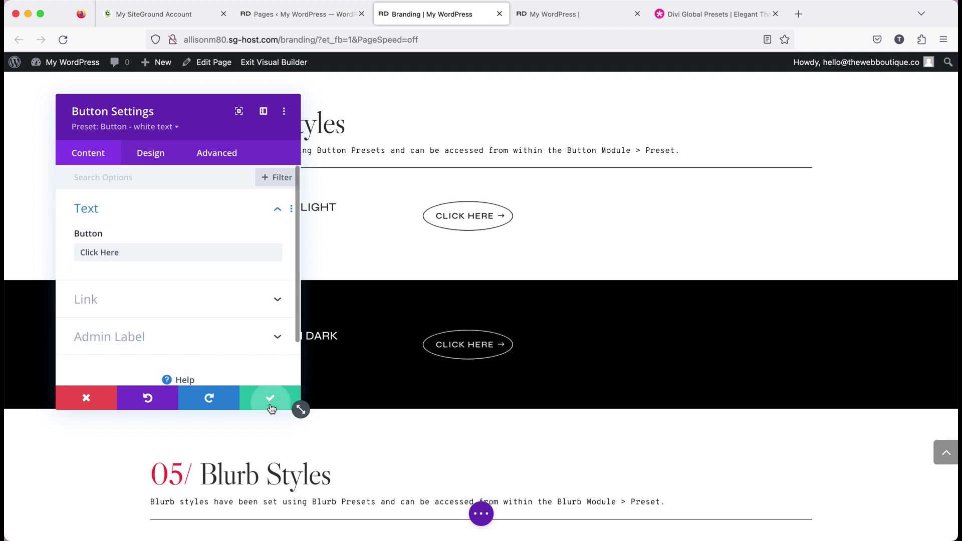
left_click(270, 399)
Step: Save the Branding page's changes from the page settings bar
scroll(695, 419, "down", 2)
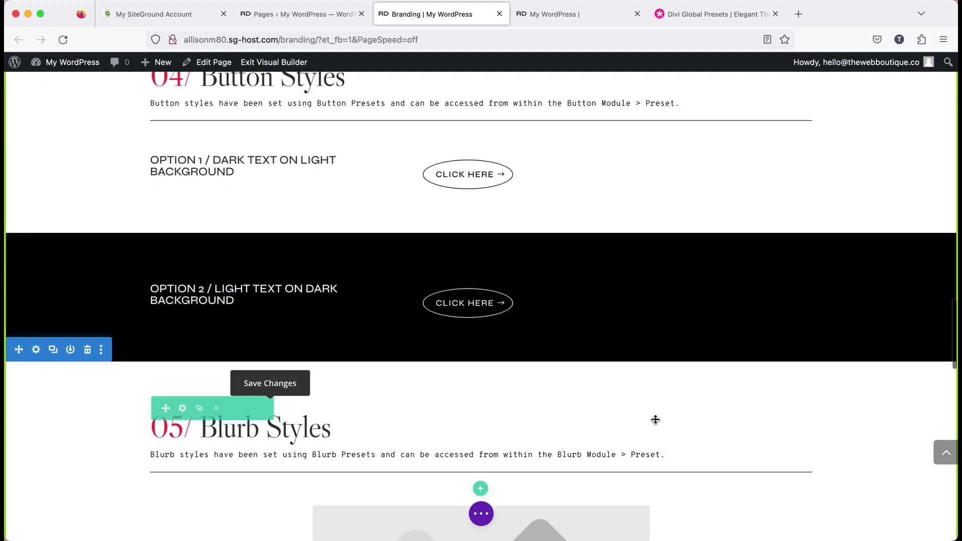
left_click(480, 513)
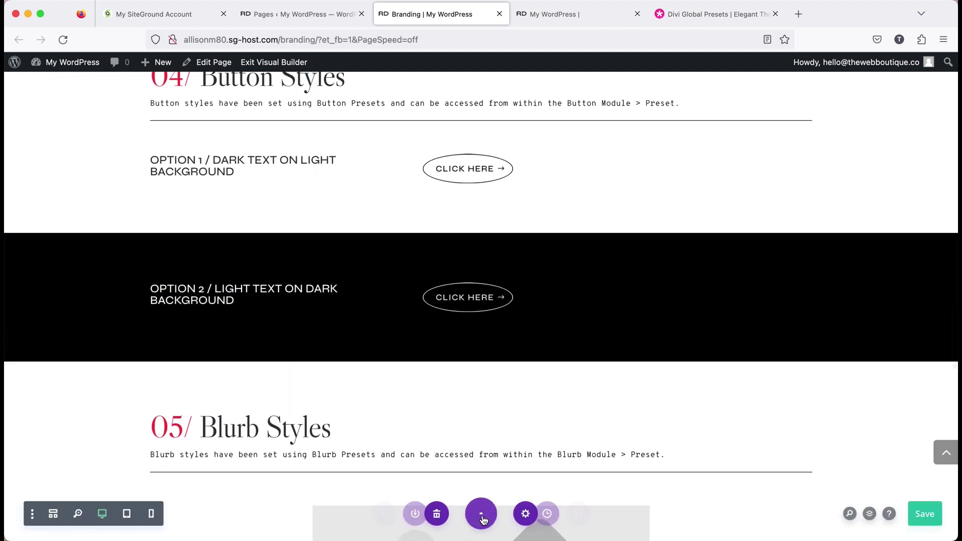
left_click(924, 518)
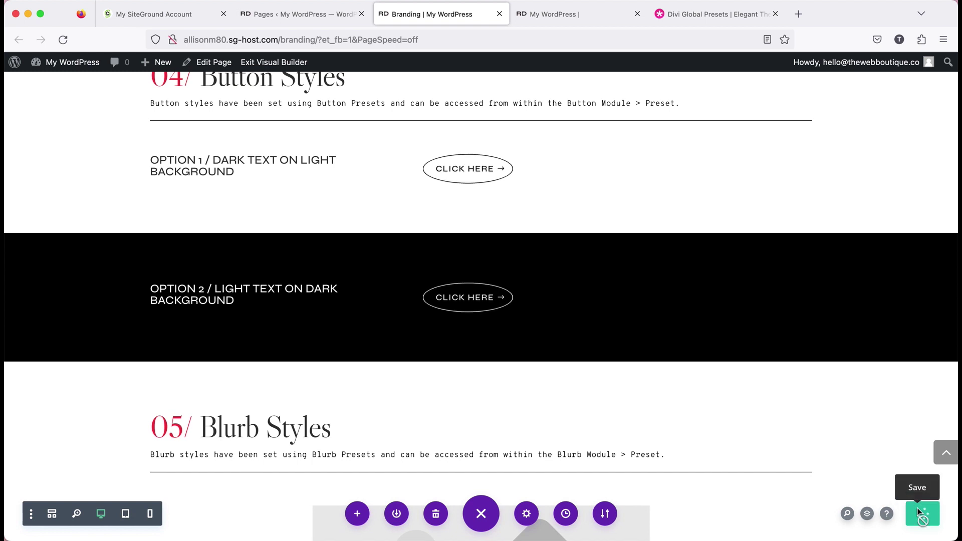
Step: Scroll to the 05/ Blurb Styles section and inspect the Project Blurb Style blurbs
scroll(848, 418, "down", 5)
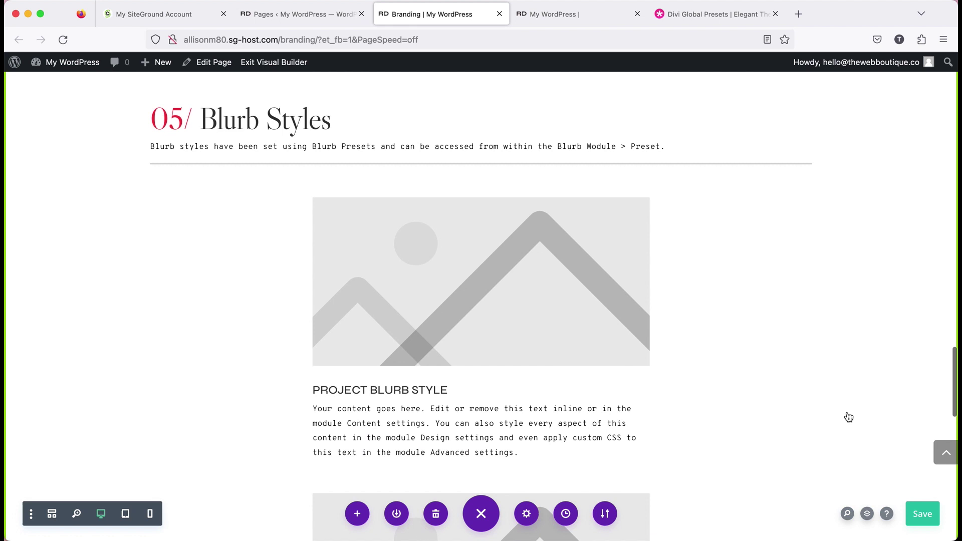
scroll(848, 418, "down", 6)
scroll(848, 417, "up", 2)
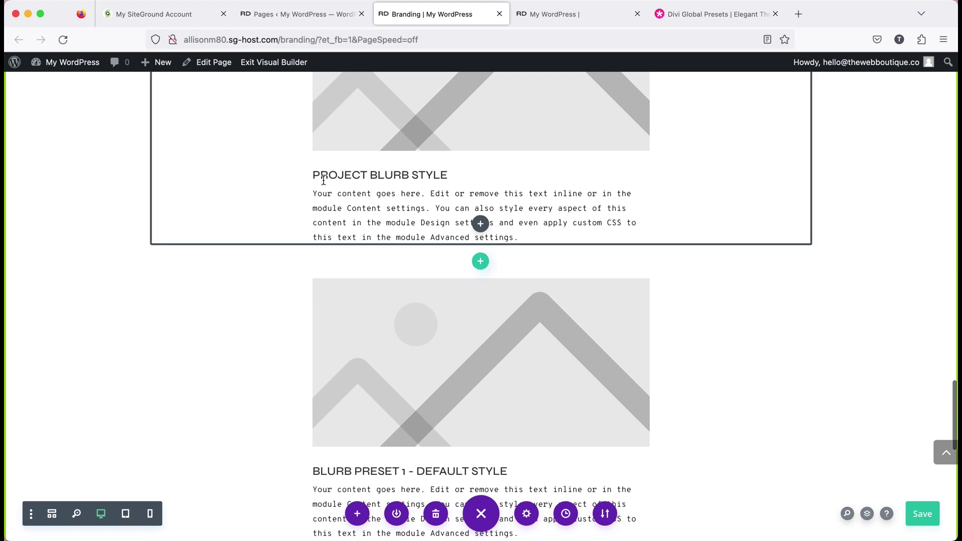
scroll(485, 361, "down", 1)
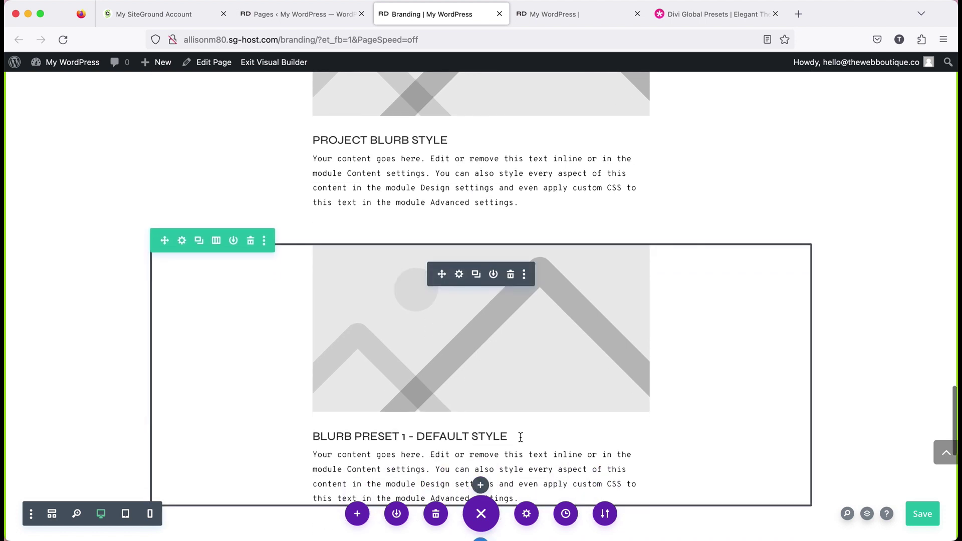
scroll(858, 194, "up", 5)
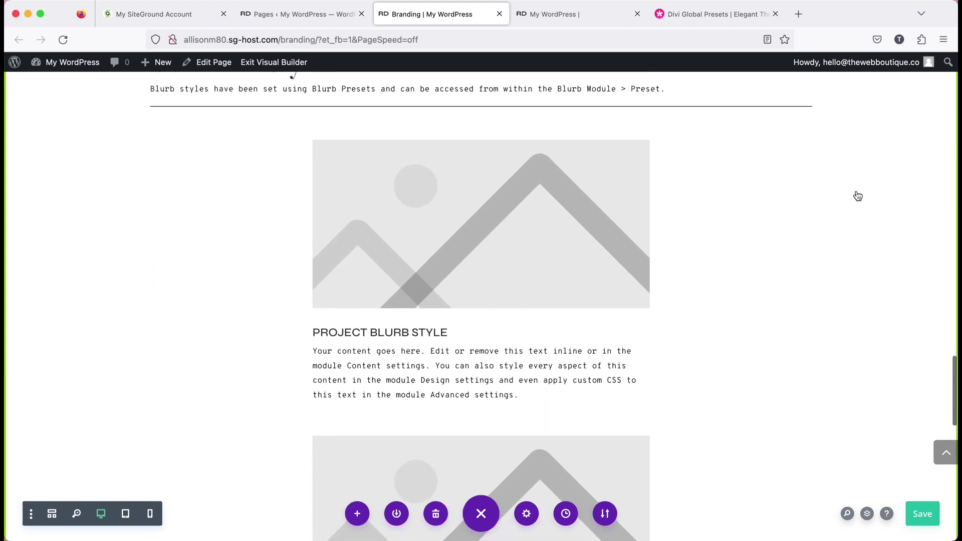
scroll(850, 252, "up", 2)
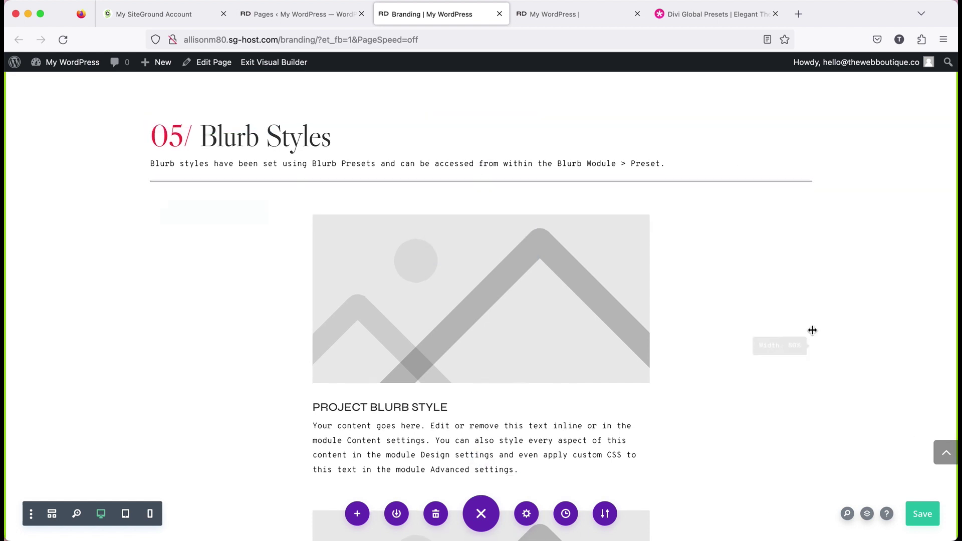
scroll(812, 329, "down", 5)
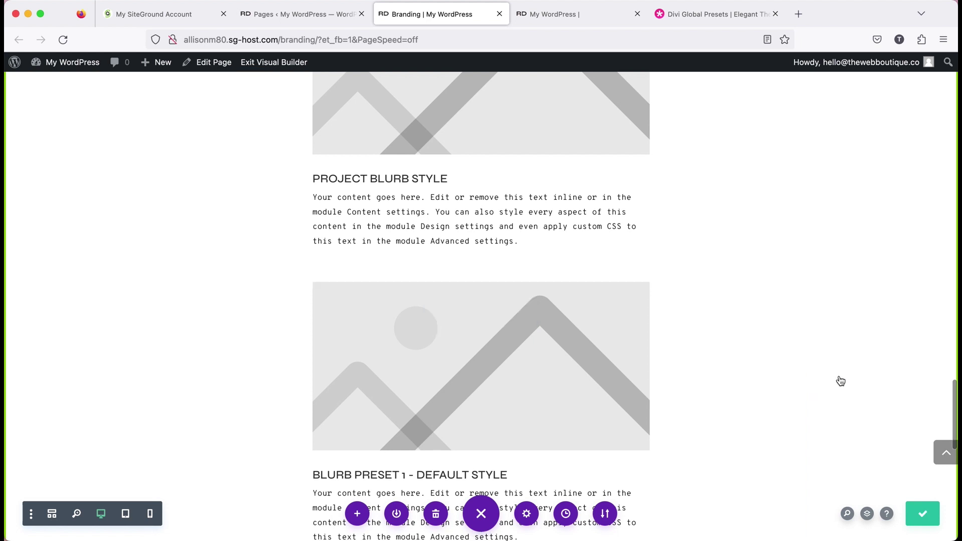
scroll(841, 381, "up", 10)
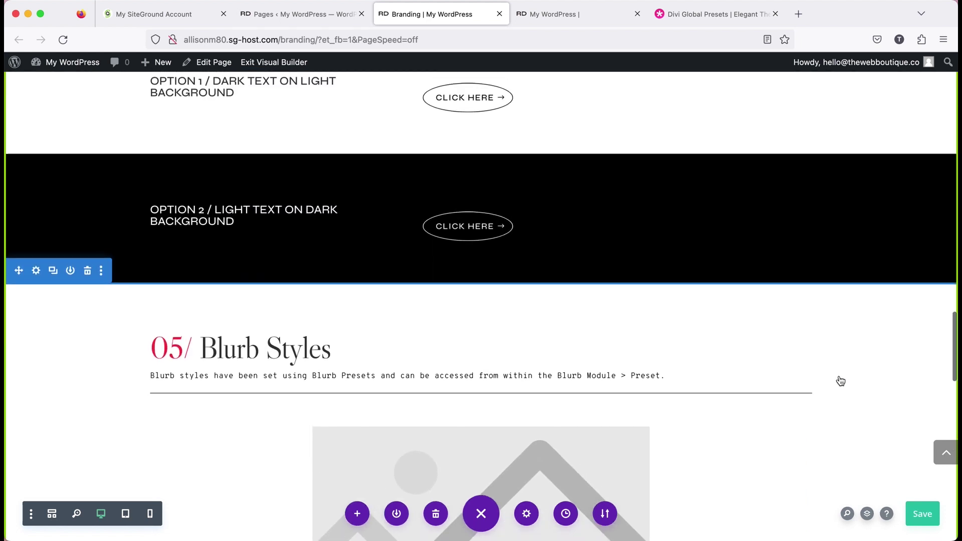
scroll(855, 359, "down", 7)
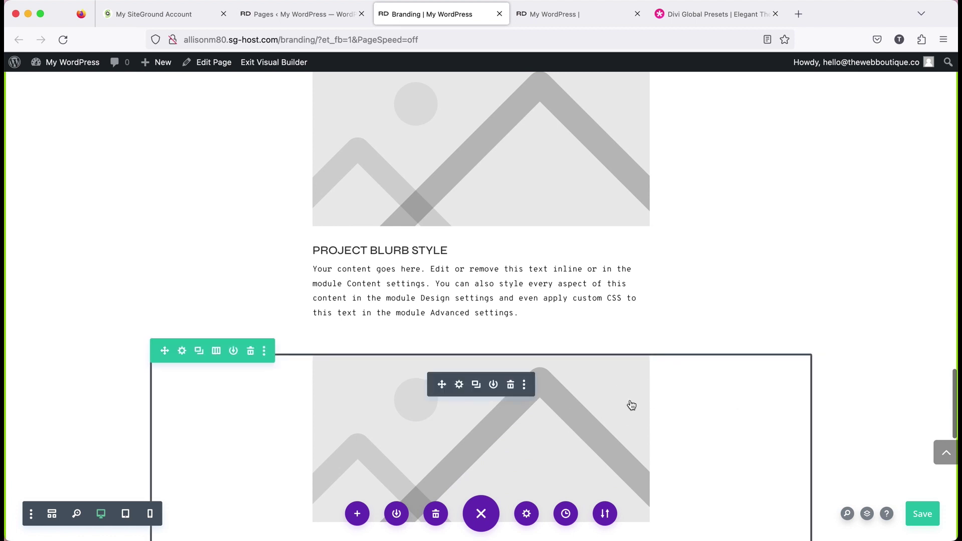
scroll(879, 341, "down", 1)
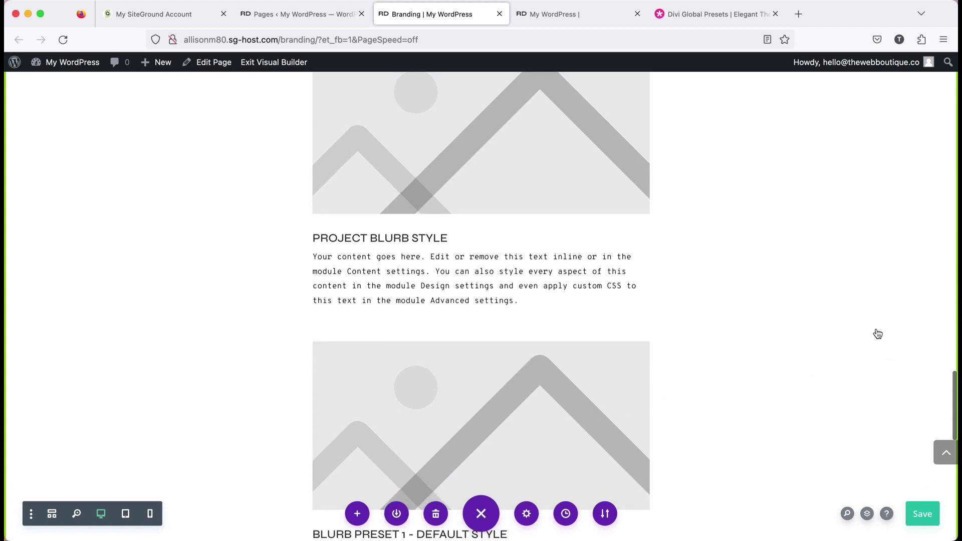
scroll(876, 333, "up", 2)
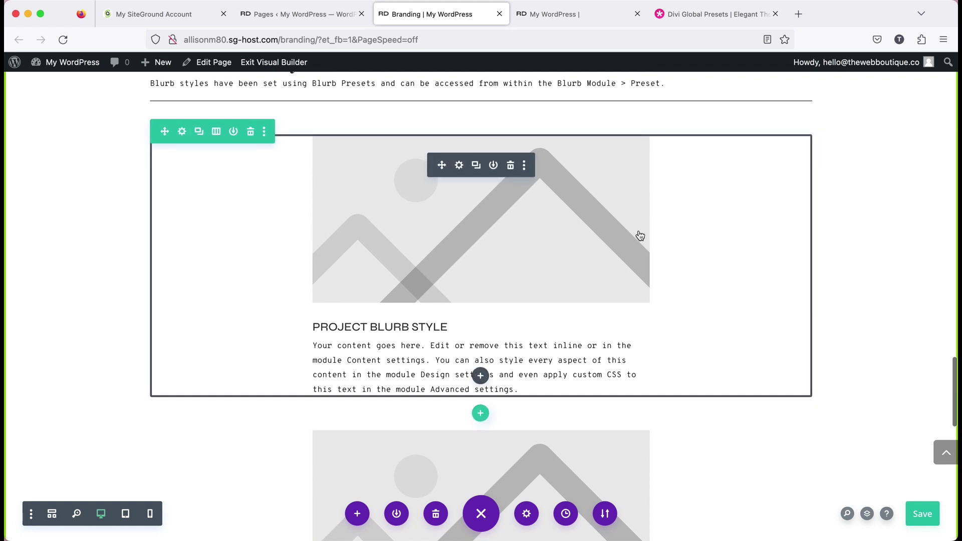
key("super+Tab")
scroll(551, 426, "up", 15)
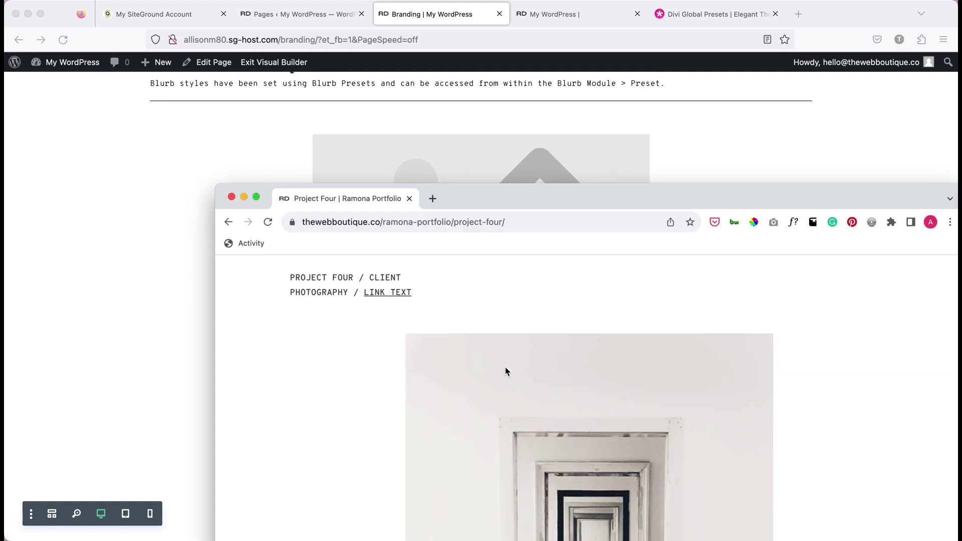
left_click(628, 286)
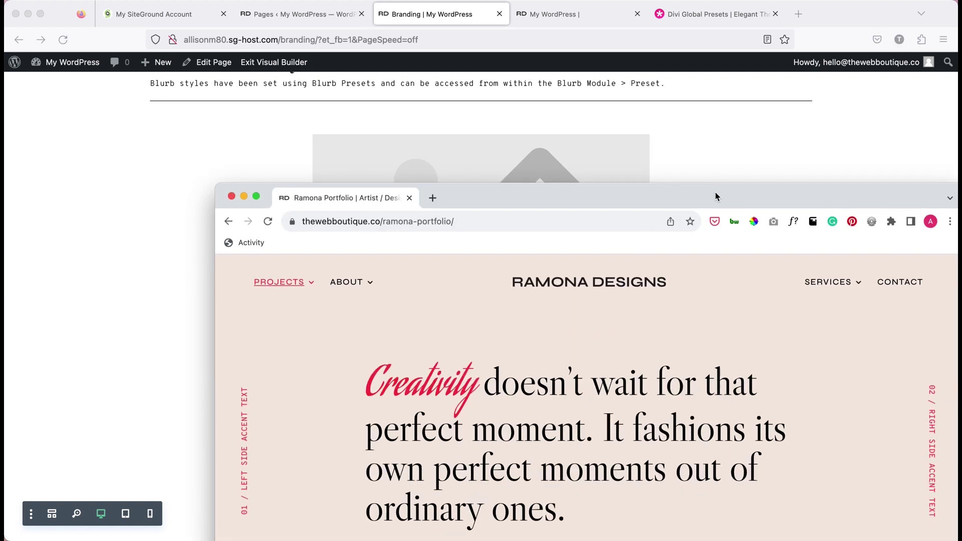
left_click_drag(715, 196, 646, 91)
scroll(641, 304, "down", 8)
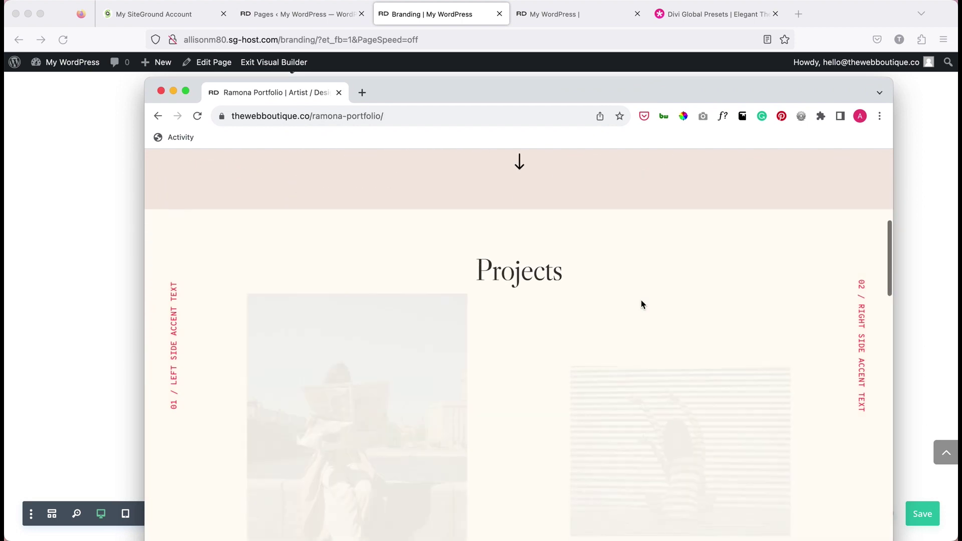
scroll(641, 303, "down", 3)
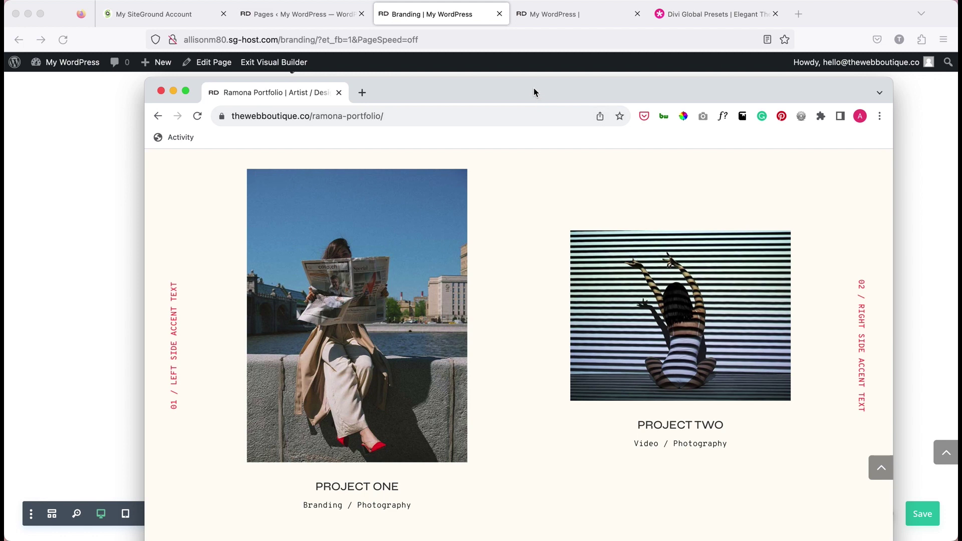
left_click_drag(534, 92, 642, 269)
Step: Delete the imported Blurb Preset 1 from the Project Blurb Style blurb's preset list
left_click(808, 179)
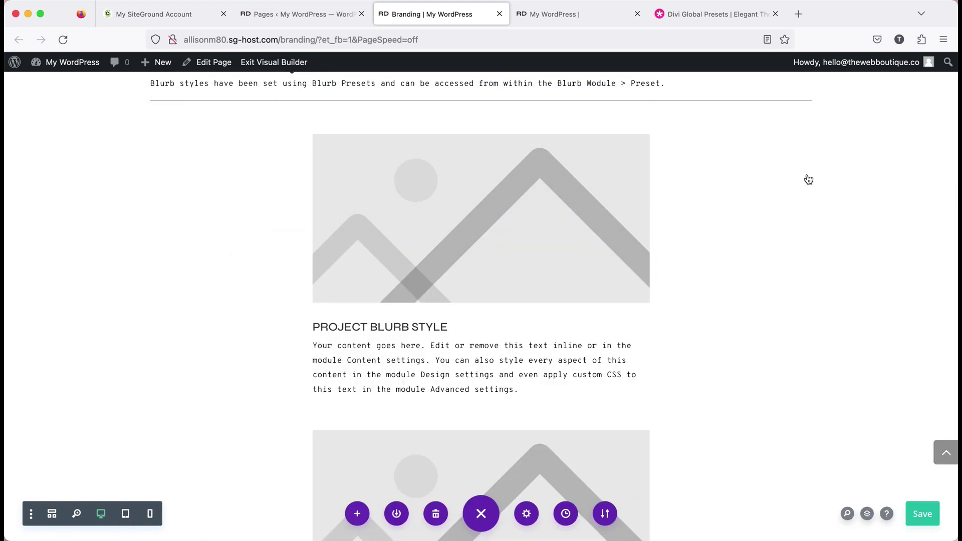
scroll(556, 229, "up", 1)
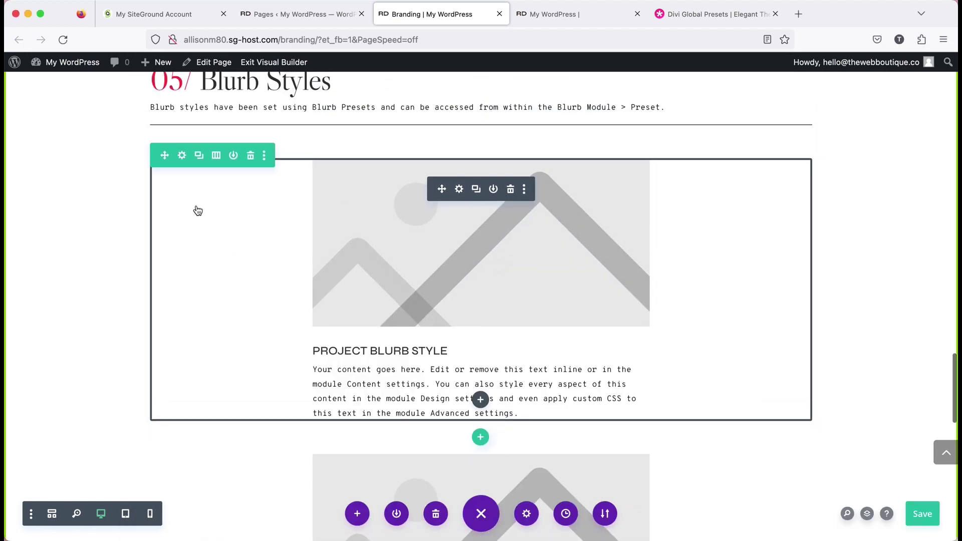
left_click(459, 190)
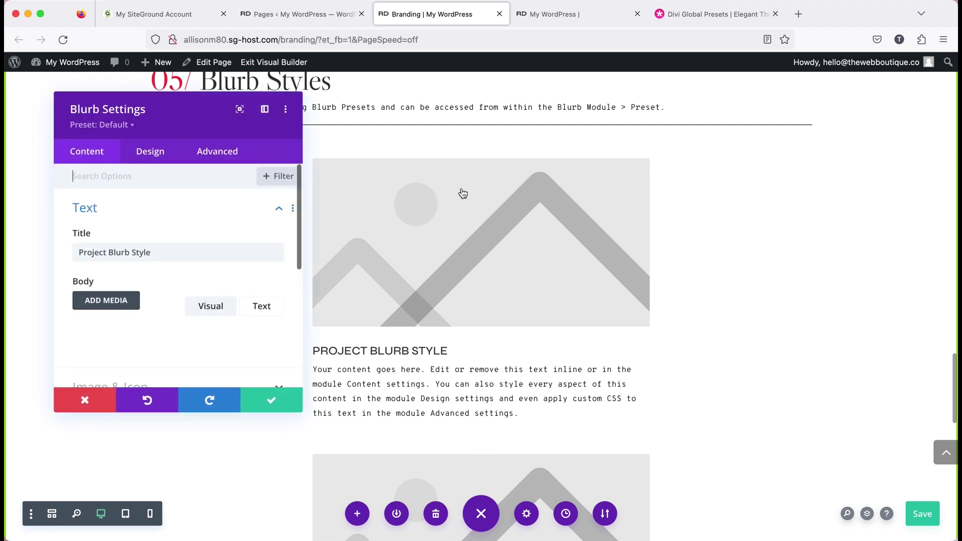
left_click(133, 128)
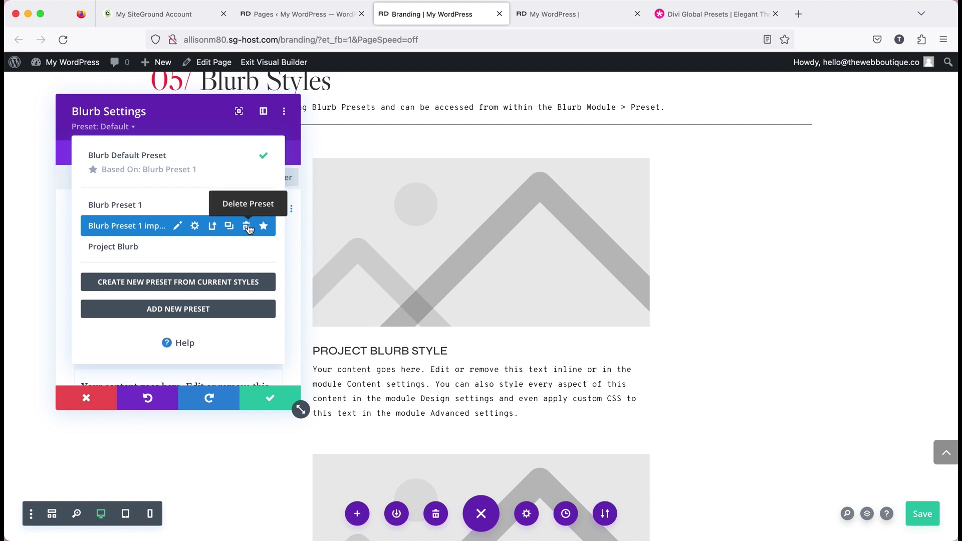
left_click(247, 227)
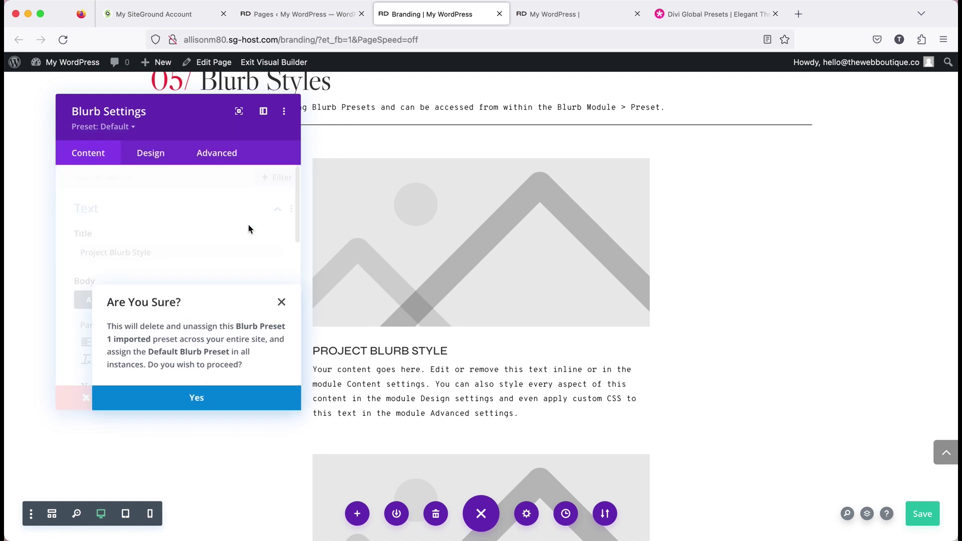
left_click(231, 413)
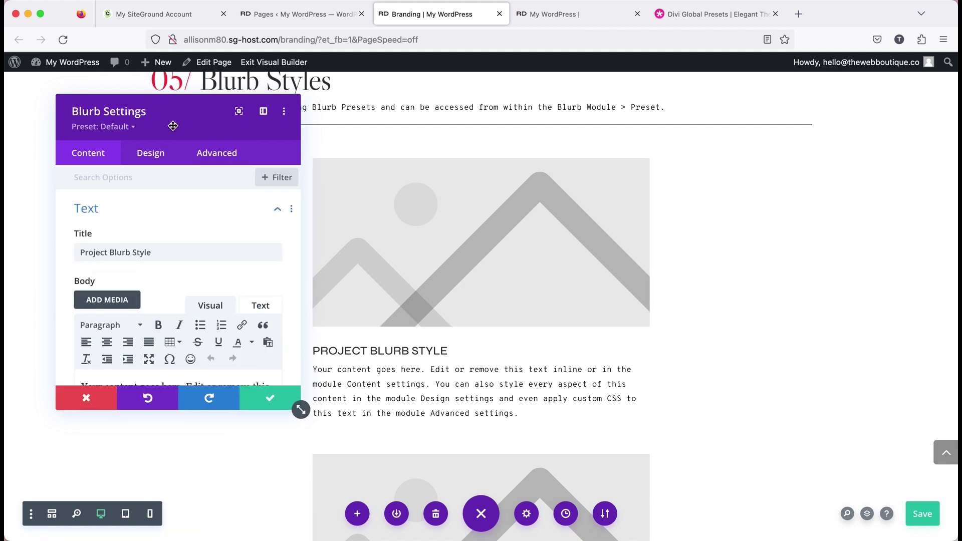
Step: Apply the Project Blurb preset to the Project Blurb Style blurb and save its settings
left_click(133, 128)
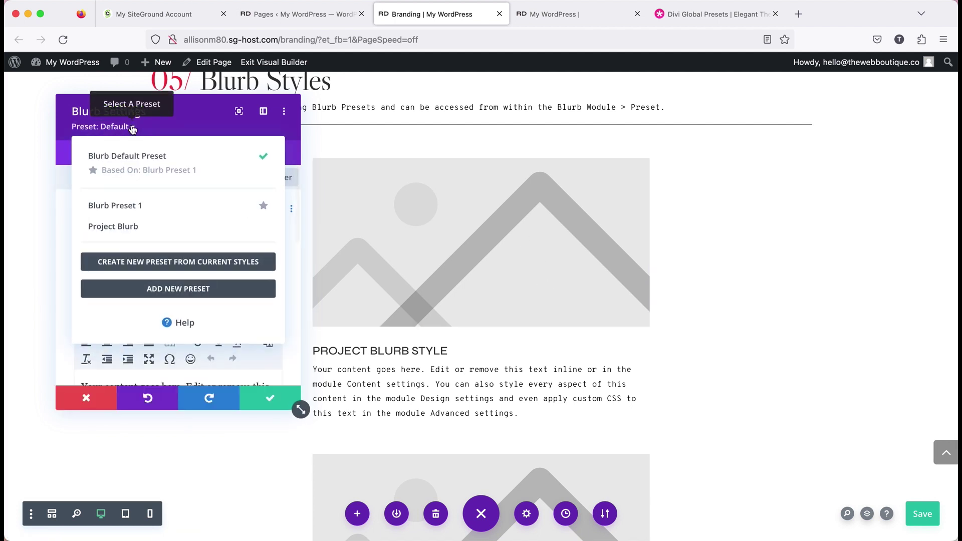
left_click(109, 228)
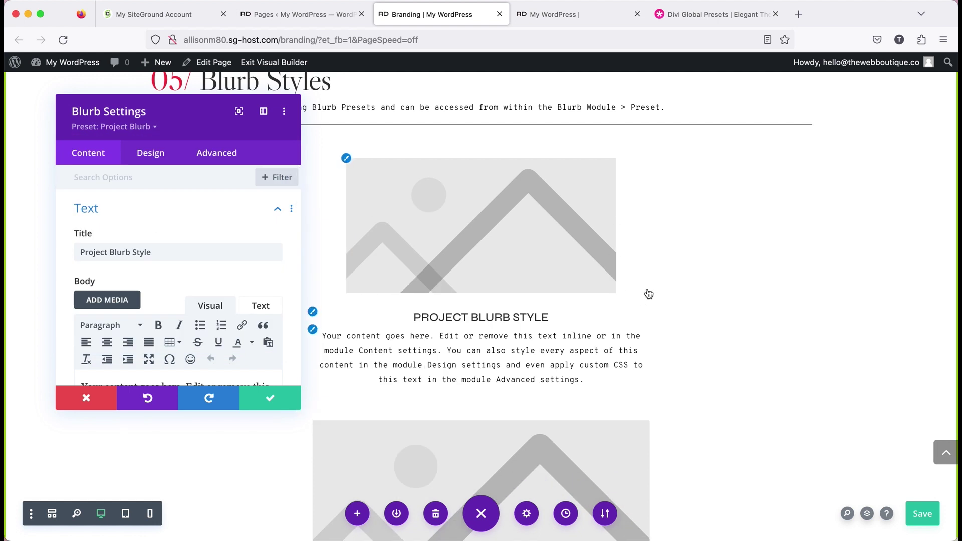
scroll(731, 266, "down", 1)
scroll(627, 230, "down", 2)
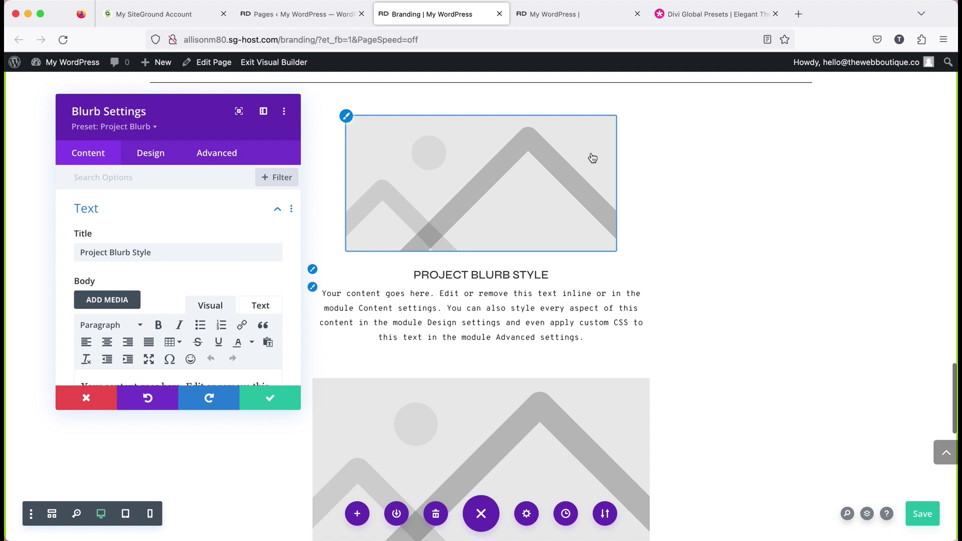
left_click(272, 402)
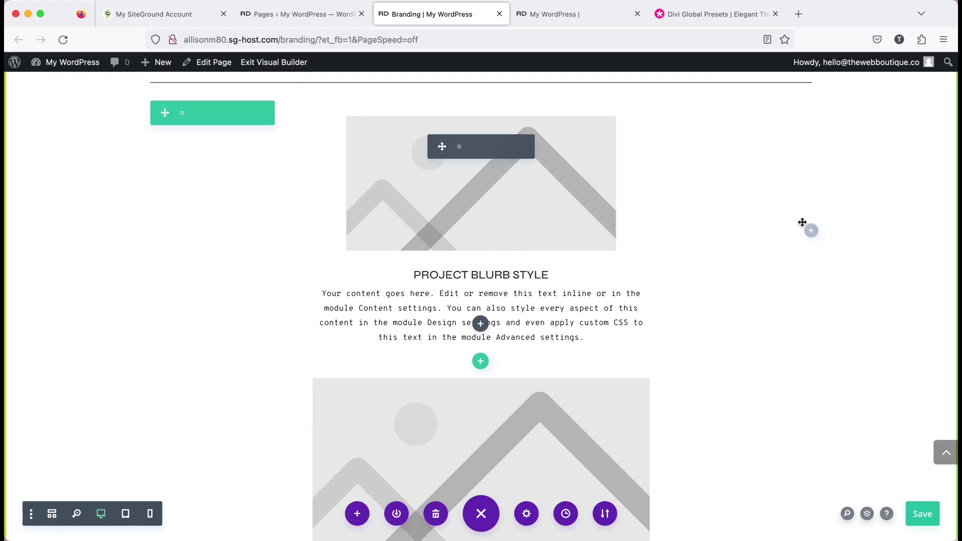
scroll(876, 446, "down", 2)
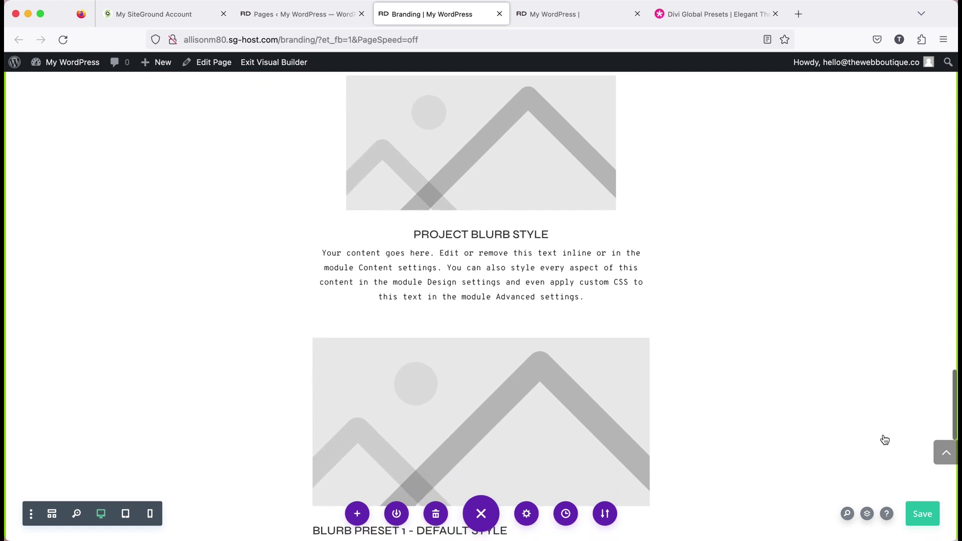
scroll(752, 345, "down", 4)
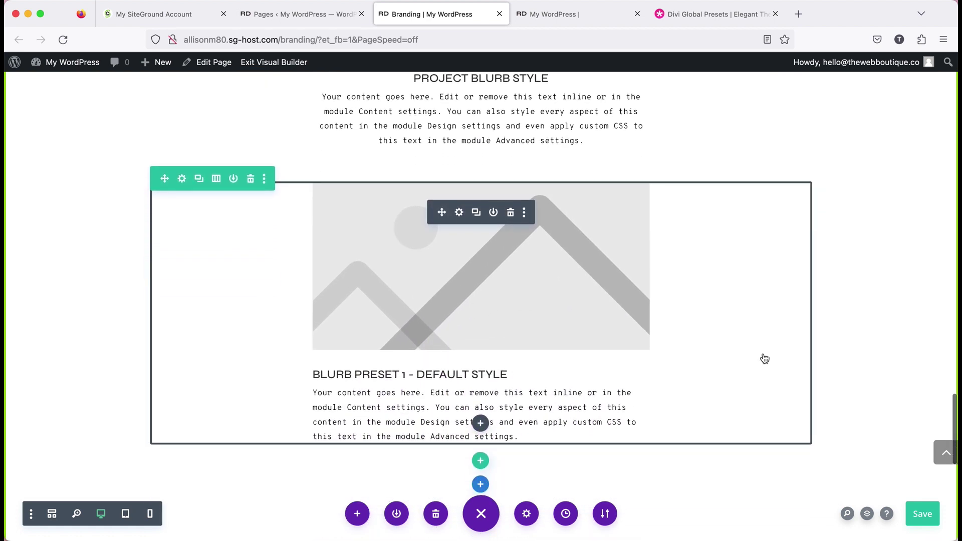
scroll(760, 357, "up", 2)
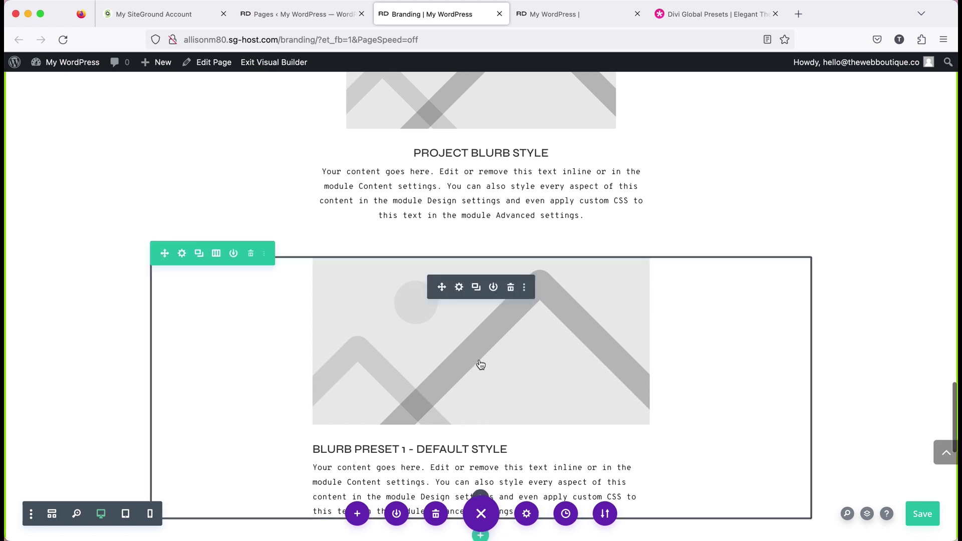
scroll(568, 317, "down", 2)
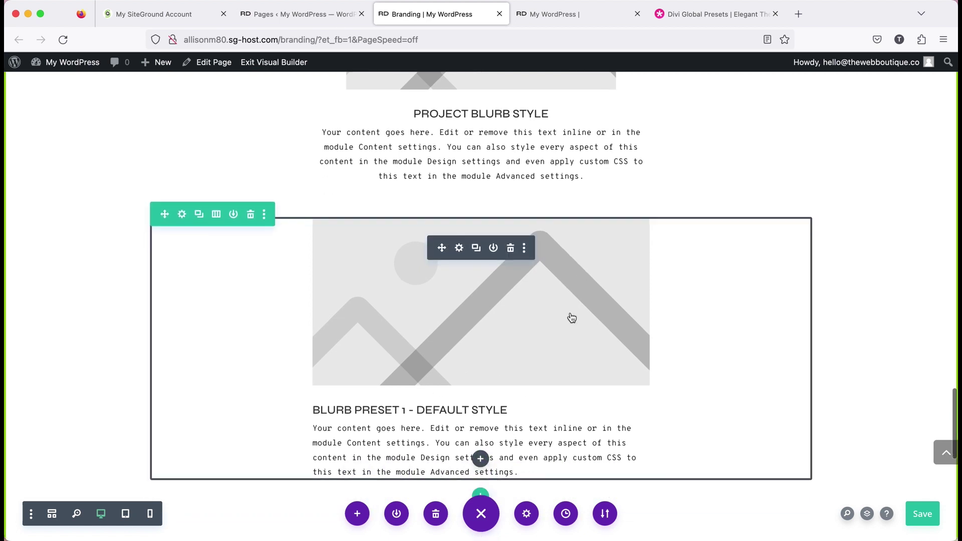
scroll(572, 330, "down", 1)
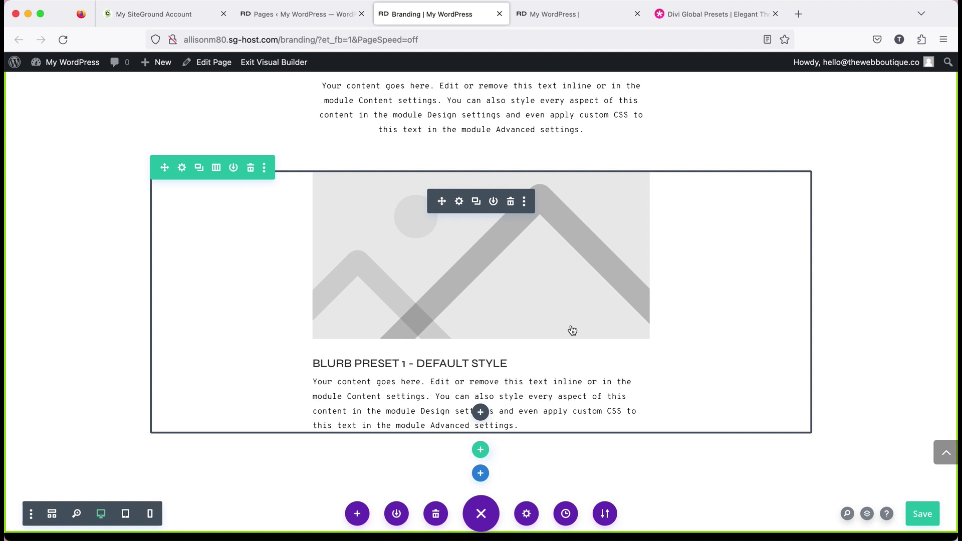
scroll(572, 330, "up", 5)
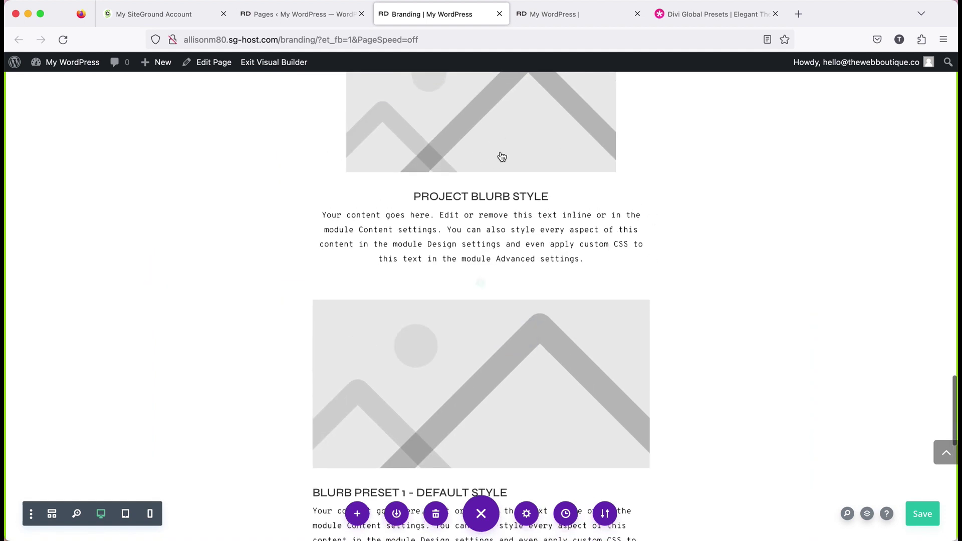
Step: Insert a new Blurb module below the default-style blurb, then discard its settings
scroll(878, 266, "up", 3)
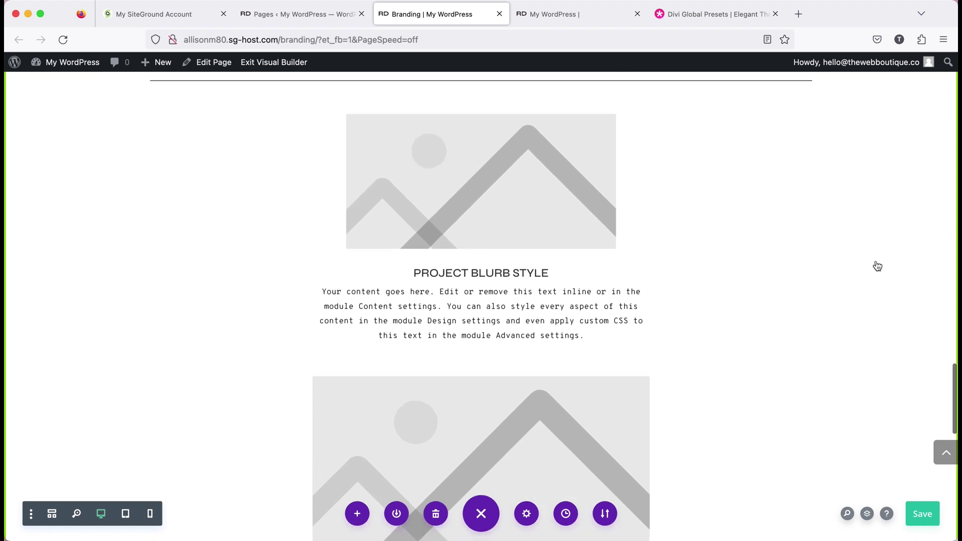
scroll(883, 389, "down", 10)
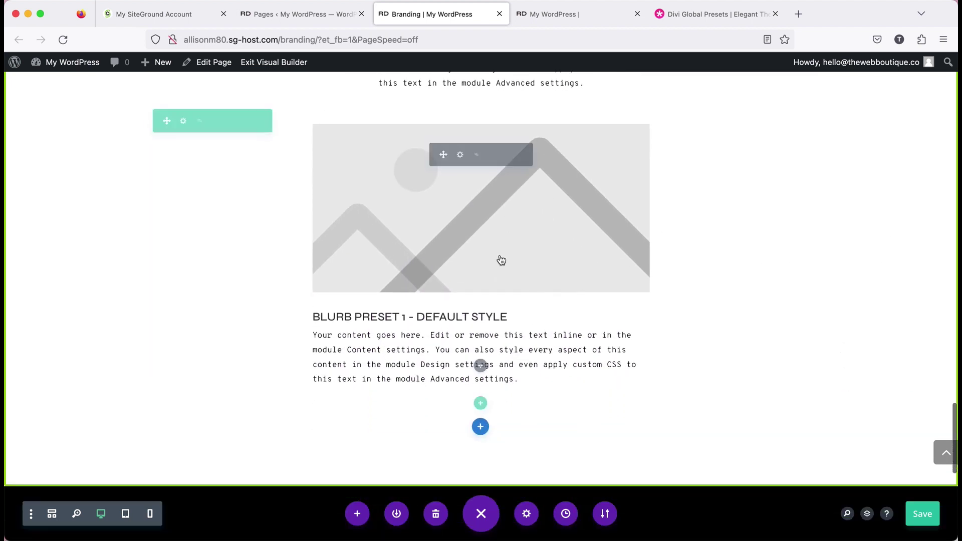
left_click(480, 365)
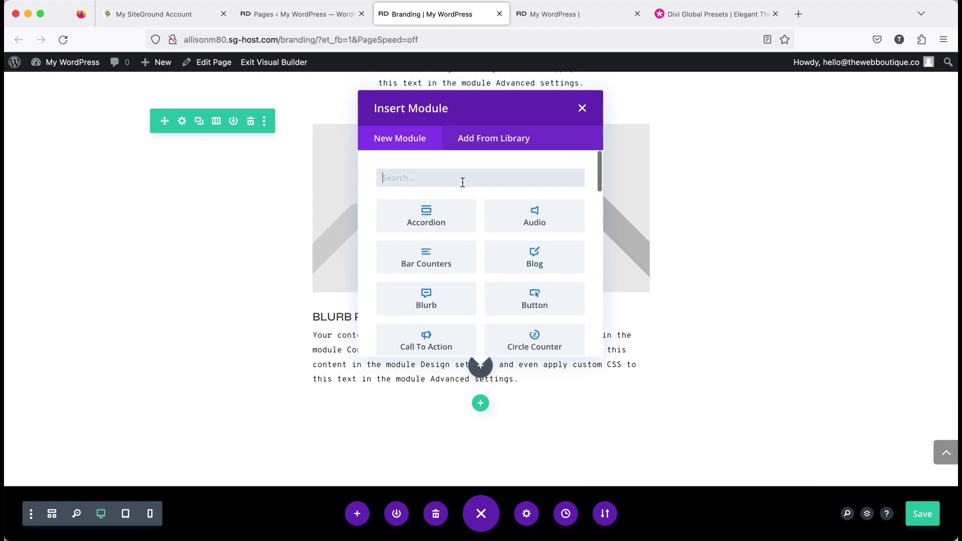
type("blur")
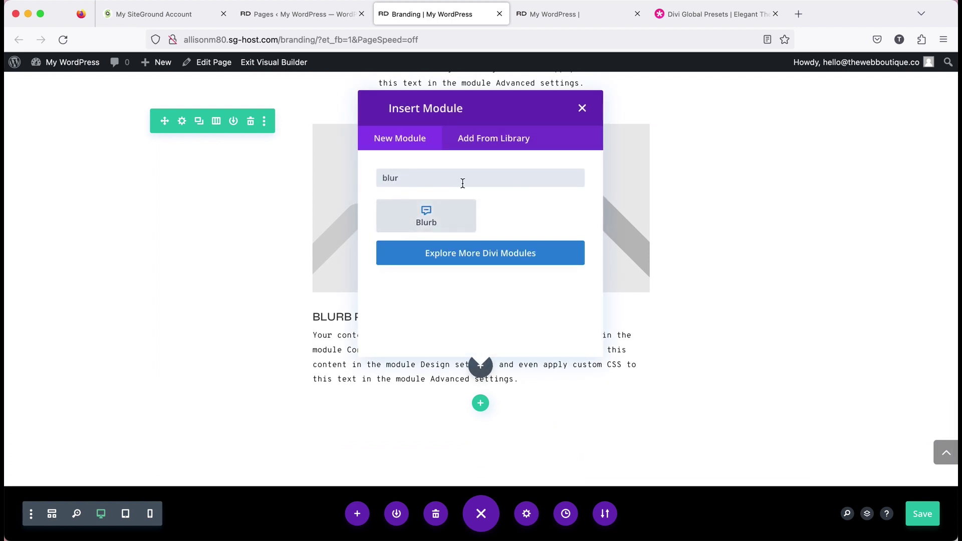
left_click(447, 214)
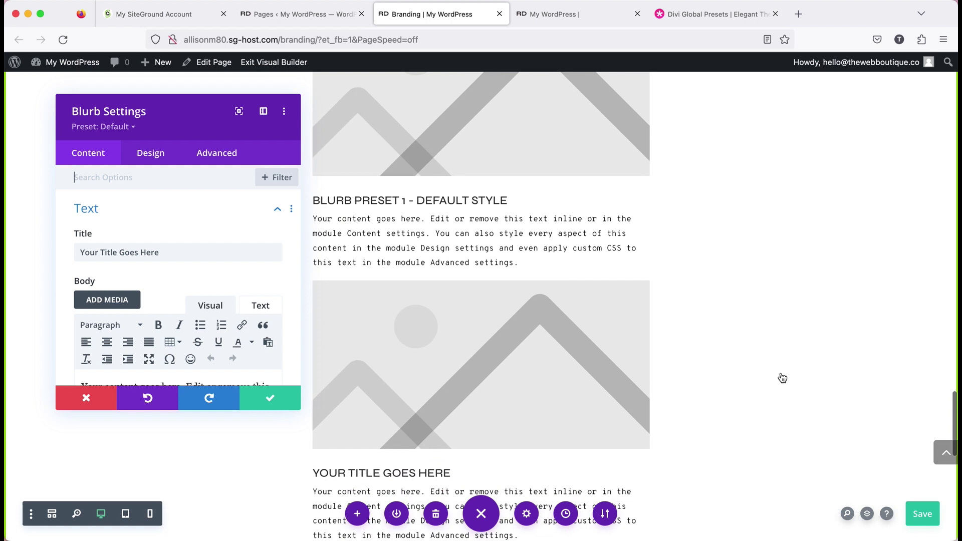
scroll(541, 243, "up", 2)
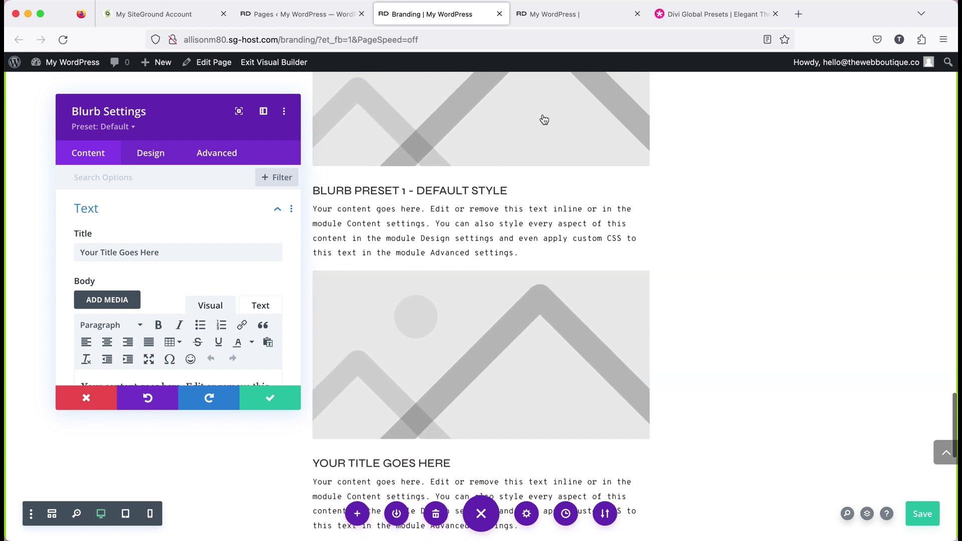
left_click(87, 399)
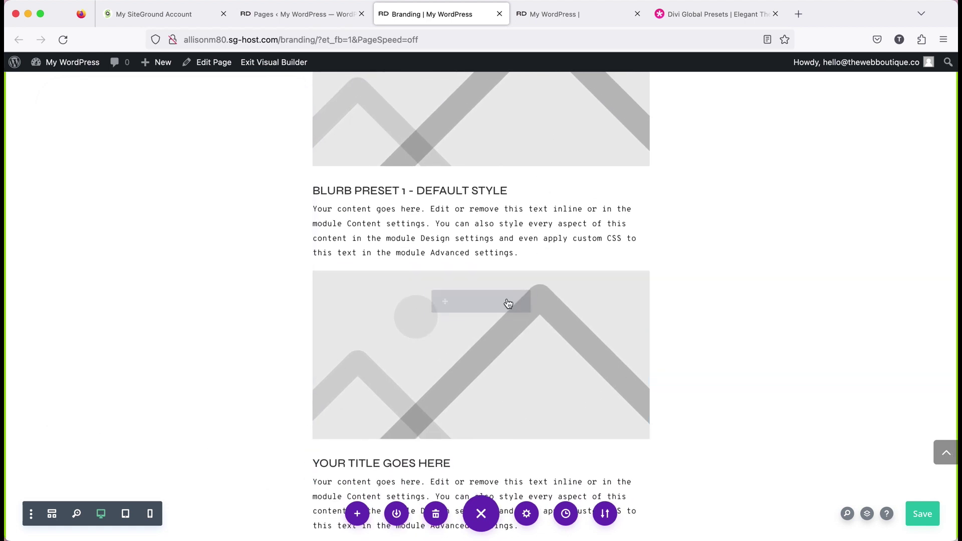
Step: Delete the extra blurb and save the Branding page
left_click(516, 301)
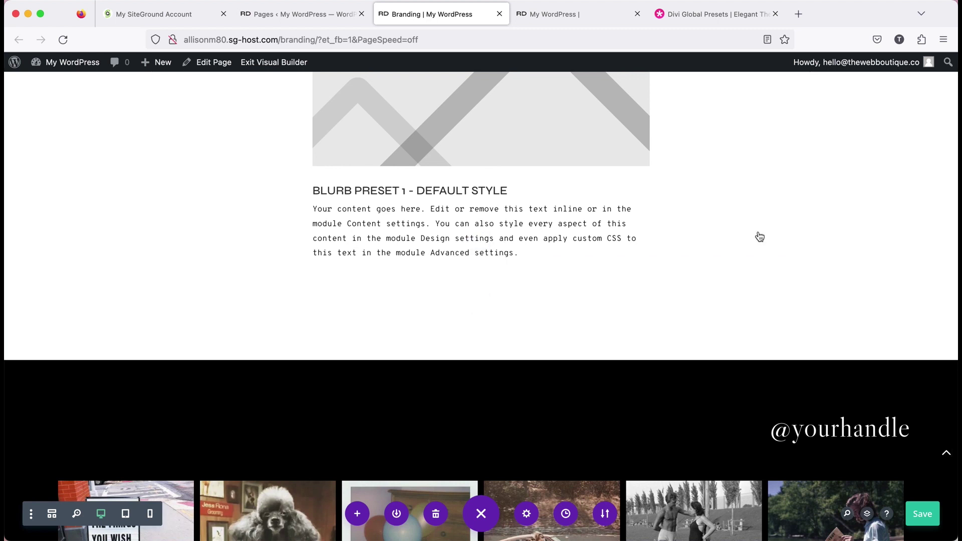
left_click(923, 514)
scroll(811, 264, "up", 3)
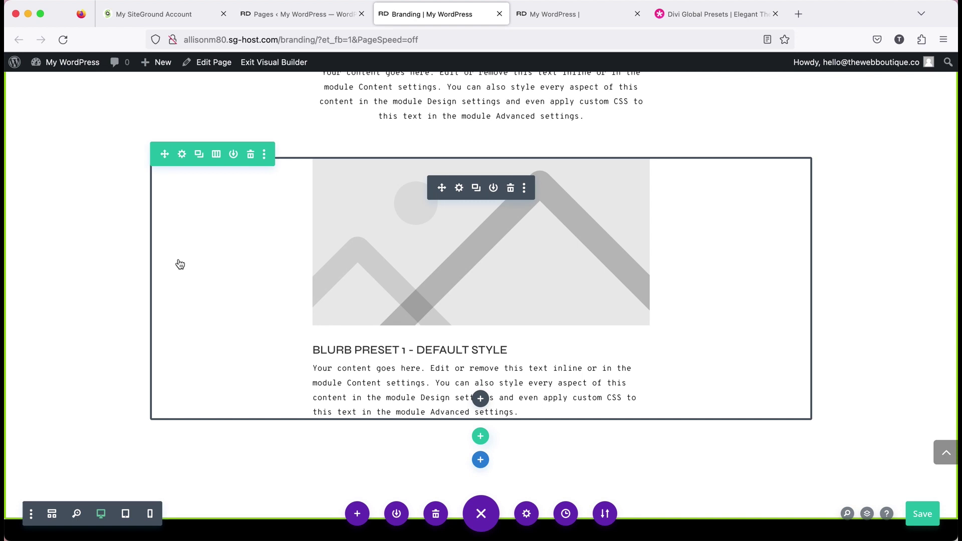
Step: Close the Branding page editor and scroll the live homepage down to the Projects section
left_click(309, 19)
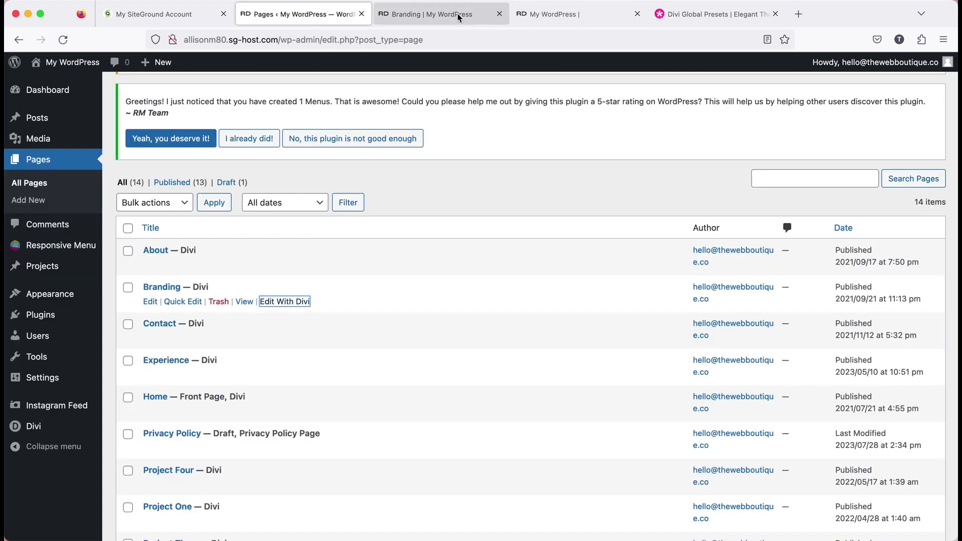
left_click(499, 15)
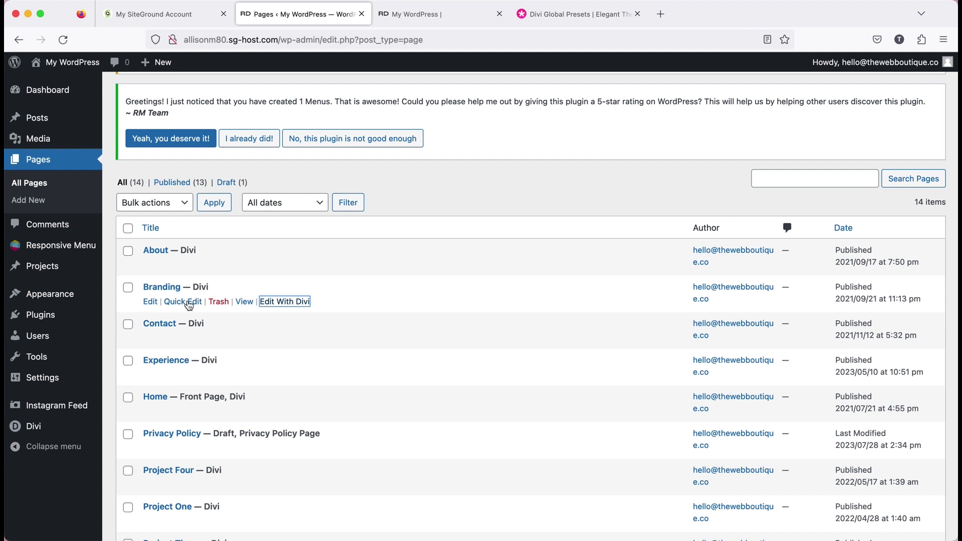
scroll(364, 302, "down", 1)
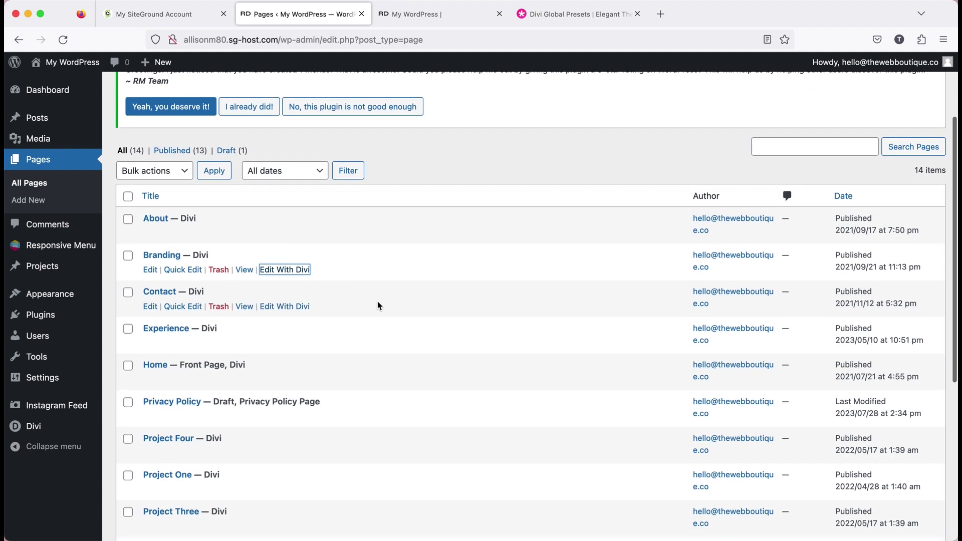
left_click(435, 18)
scroll(729, 353, "down", 5)
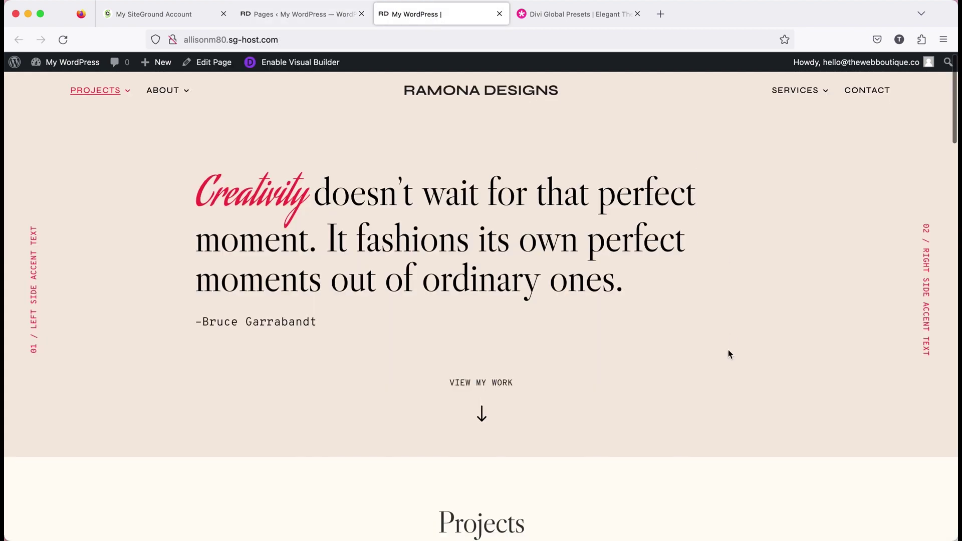
scroll(729, 350, "up", 6)
scroll(722, 278, "down", 3)
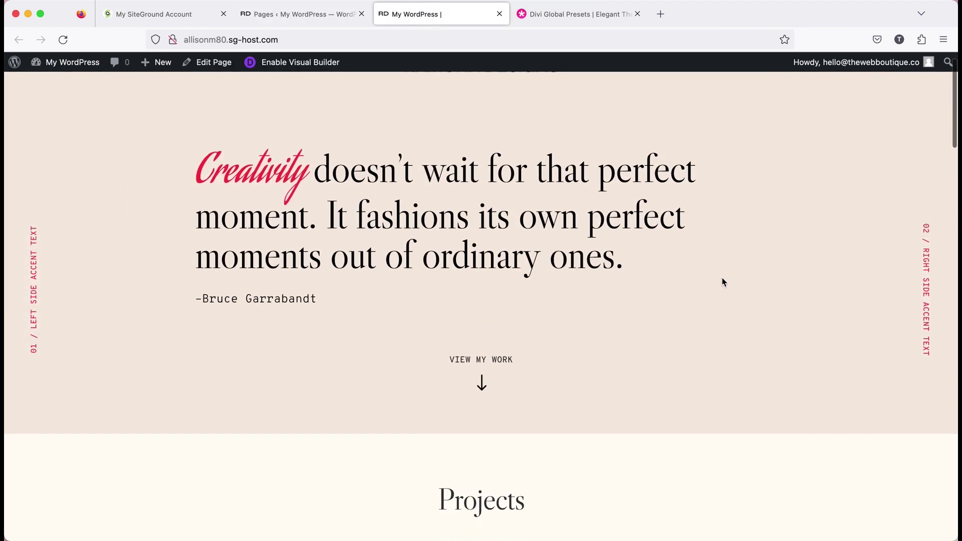
scroll(722, 279, "down", 8)
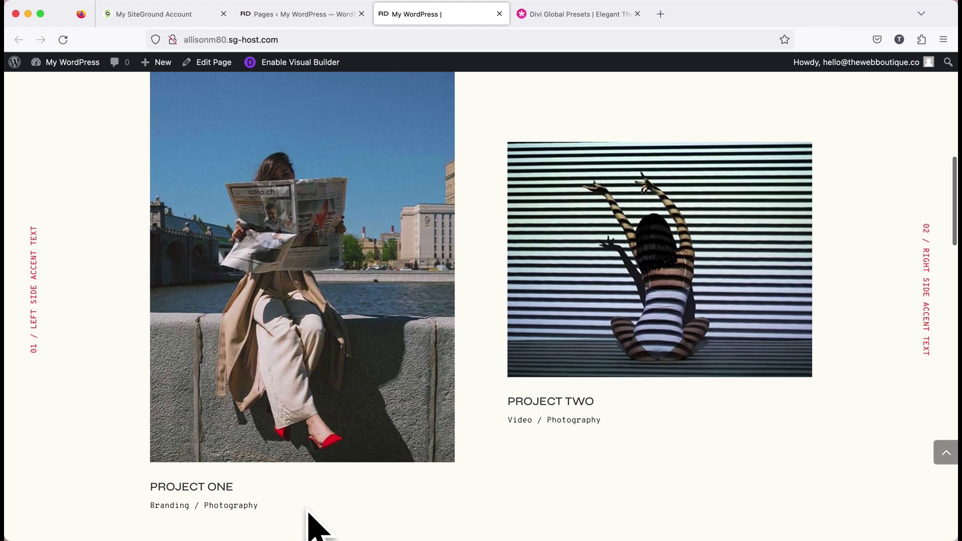
scroll(221, 459, "down", 2)
Step: Compare the homepage's left-aligned project blurbs with the demo site in Chrome
key("super+Tab")
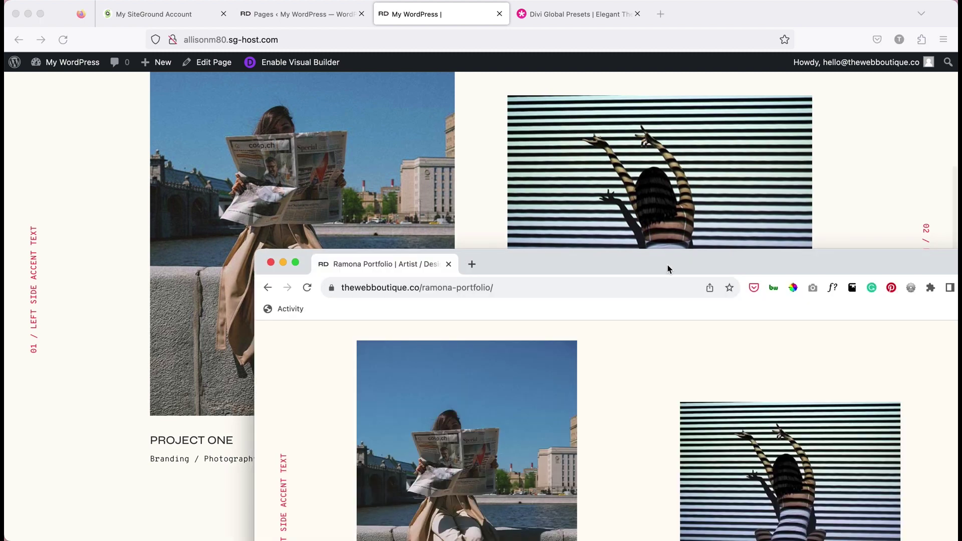
key("super+Tab")
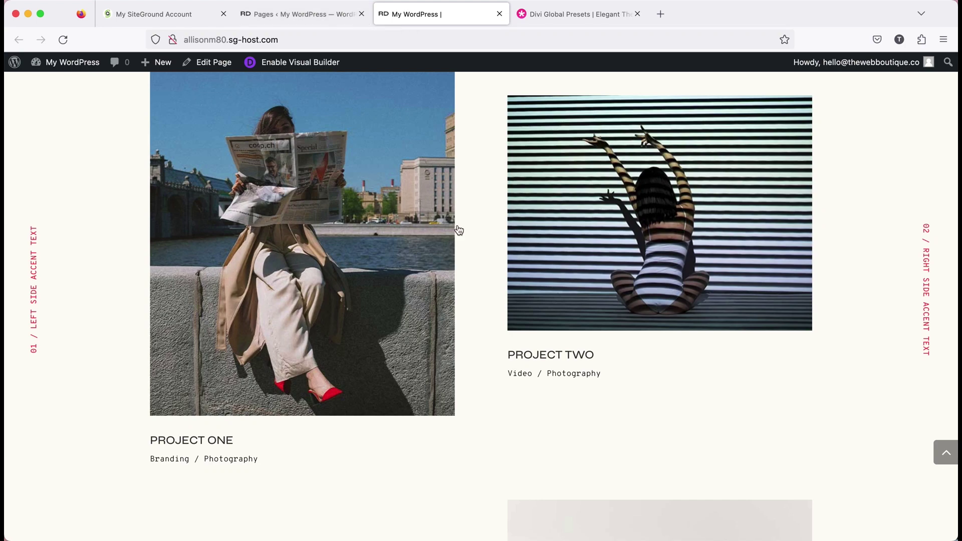
scroll(461, 230, "up", 10)
scroll(465, 231, "down", 10)
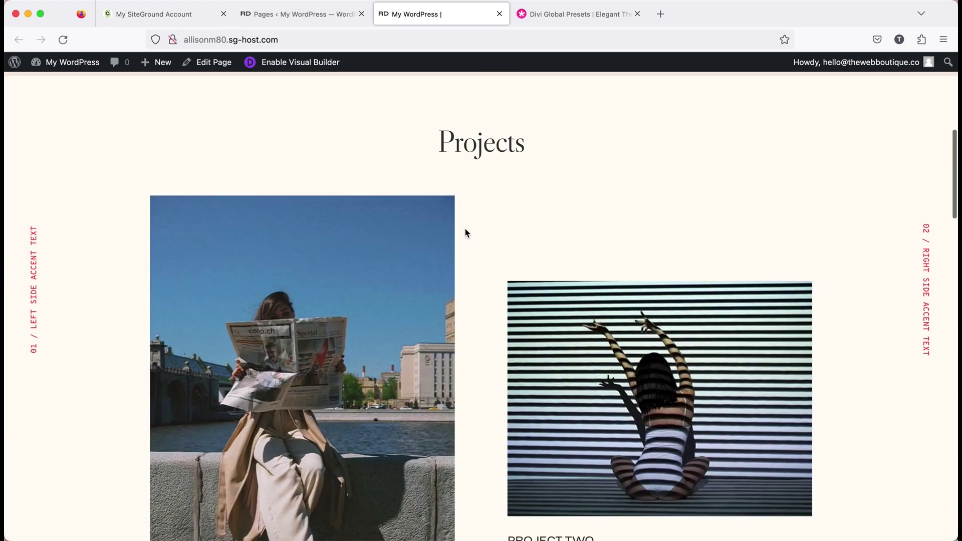
Step: Enable the Visual Builder on the homepage and scroll down to the Projects section
left_click(291, 62)
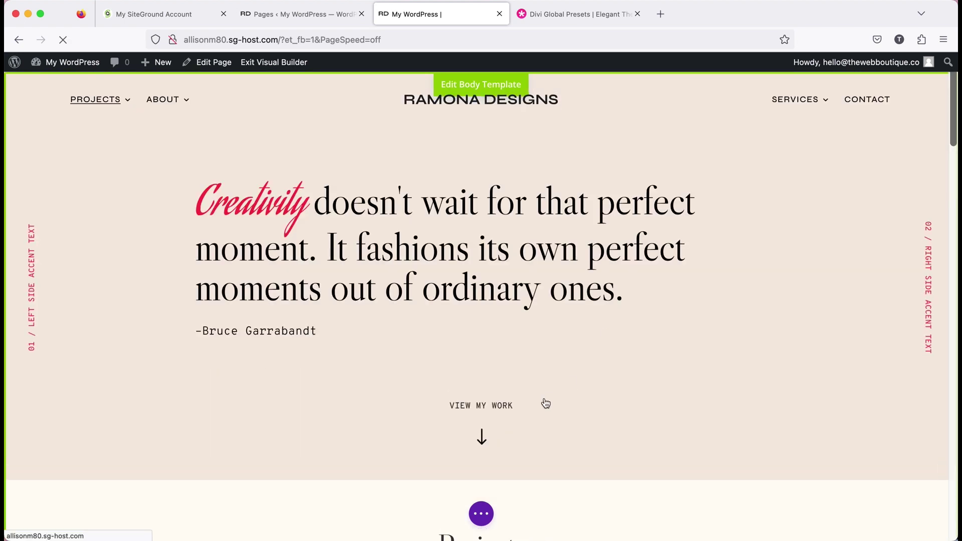
scroll(551, 355, "down", 3)
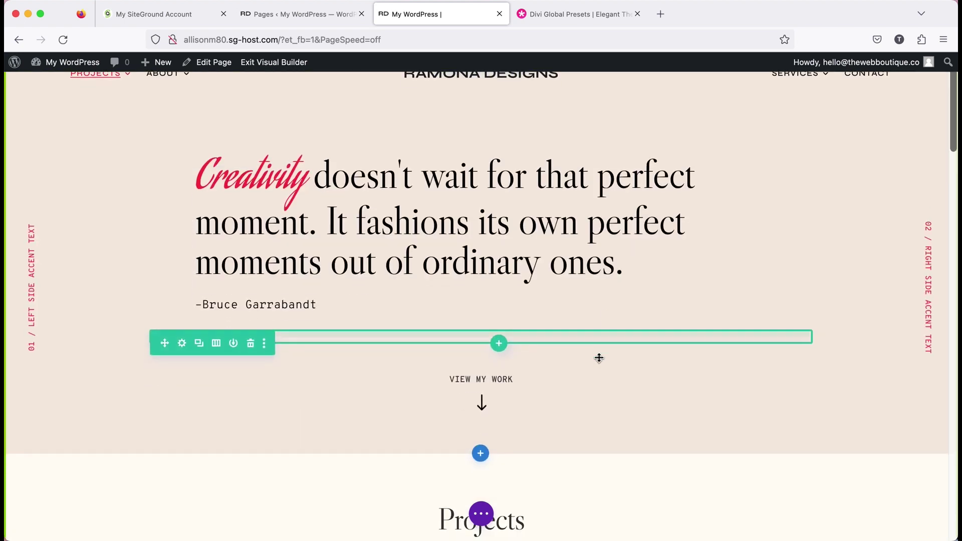
scroll(629, 358, "down", 5)
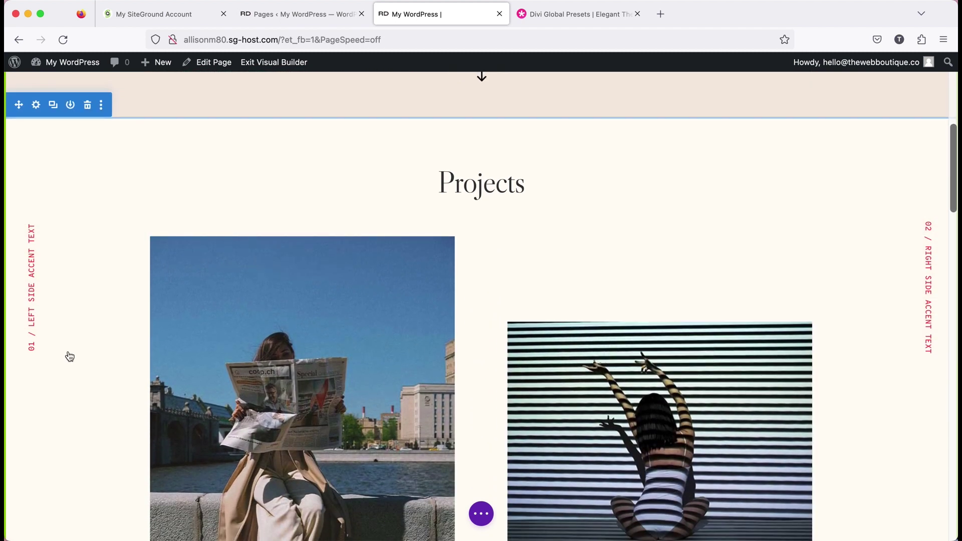
scroll(69, 357, "down", 1)
scroll(69, 358, "down", 1)
scroll(266, 231, "down", 1)
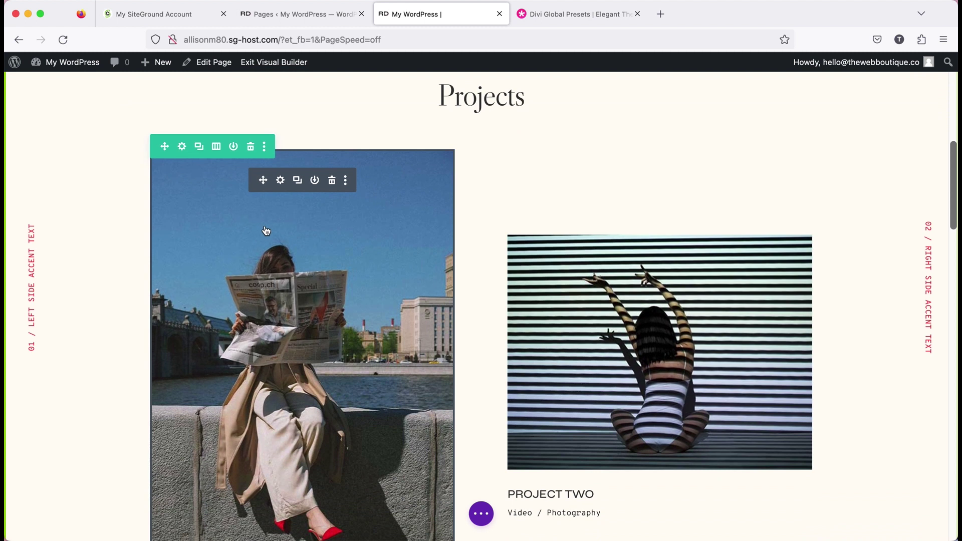
Step: Apply the Project Blurb preset to the Project One blurb
left_click(281, 181)
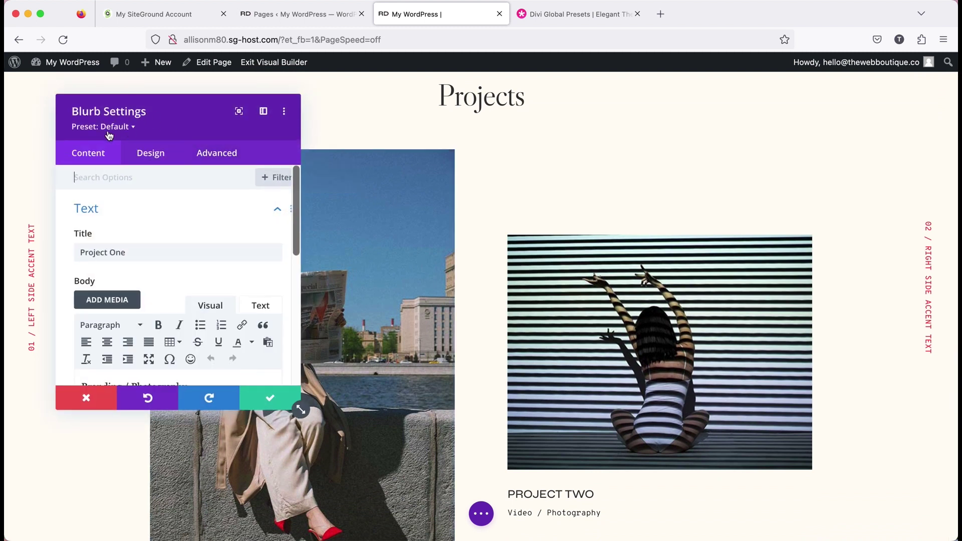
left_click(134, 129)
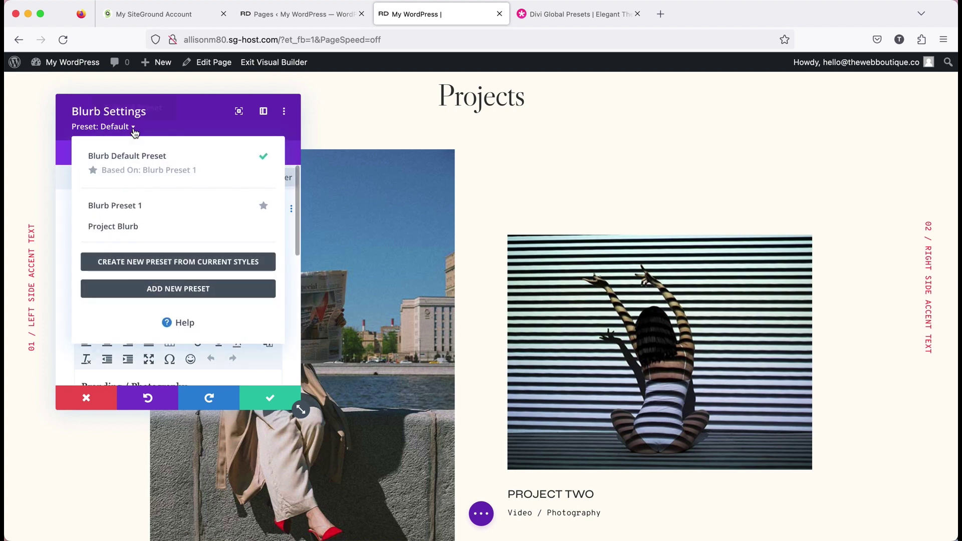
left_click(110, 228)
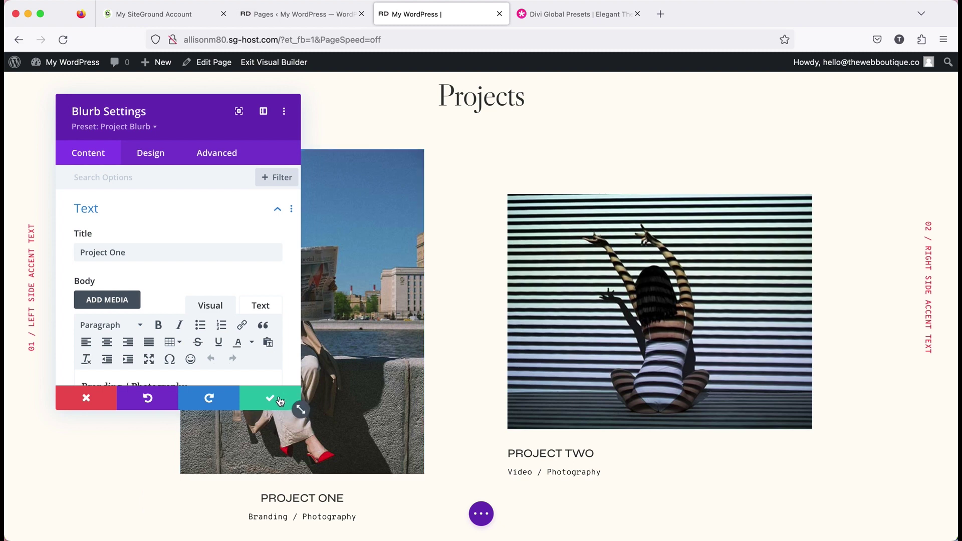
scroll(756, 285, "down", 5)
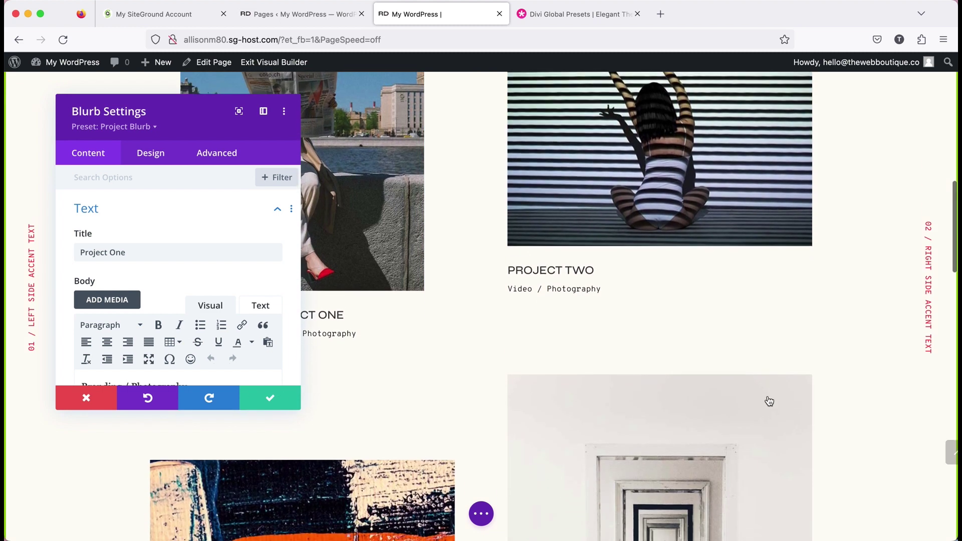
scroll(612, 452, "down", 10)
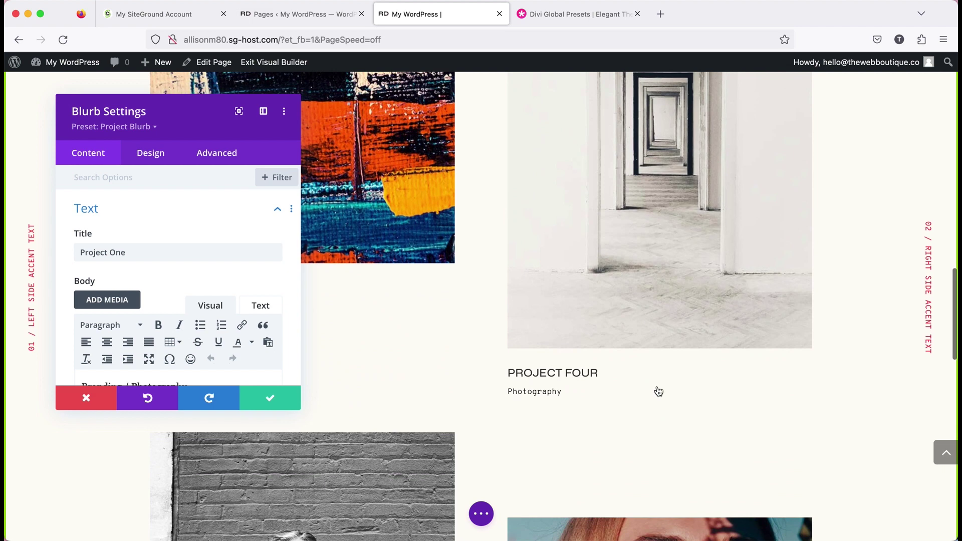
scroll(657, 391, "up", 6)
scroll(657, 391, "up", 10)
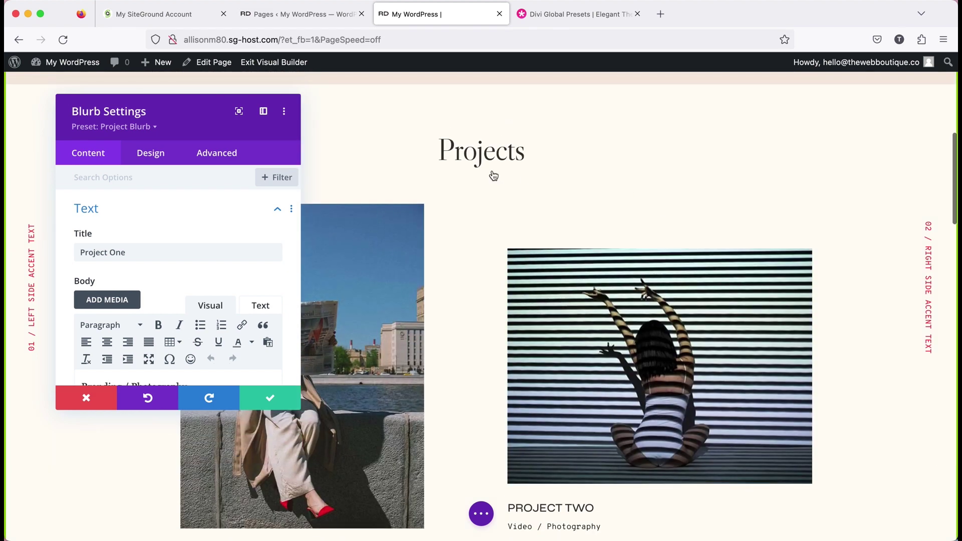
Step: Extend Project One's blurb styles to every blurb in This Section, then save the module
left_click(285, 115)
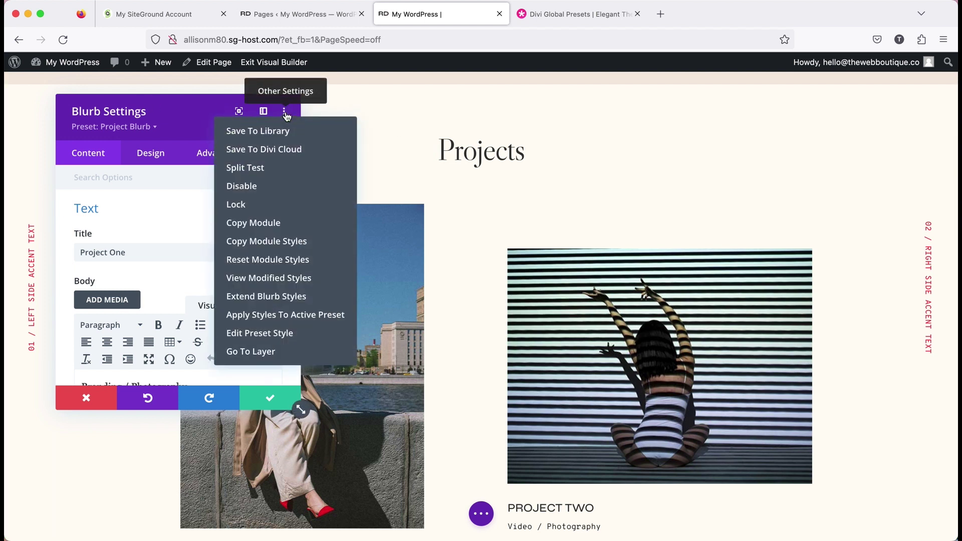
left_click(260, 298)
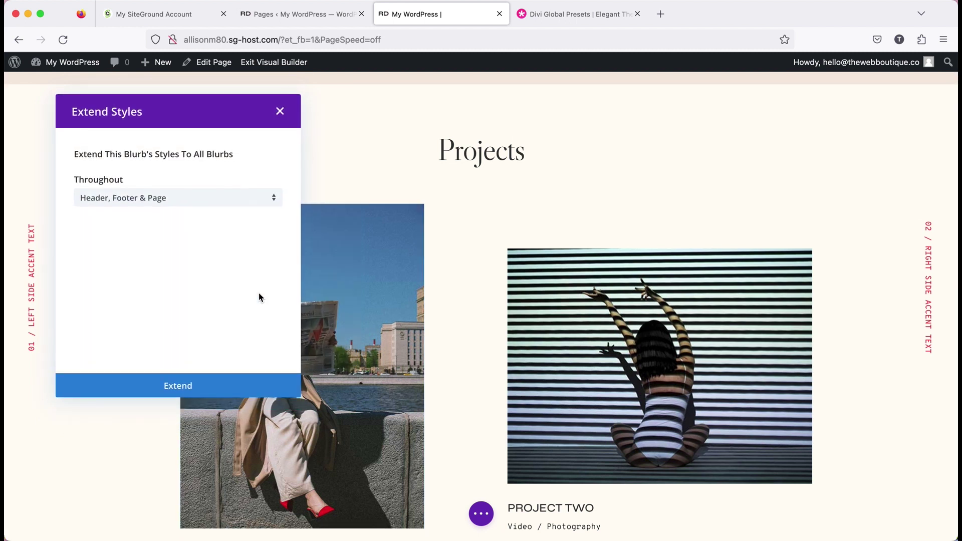
left_click(249, 196)
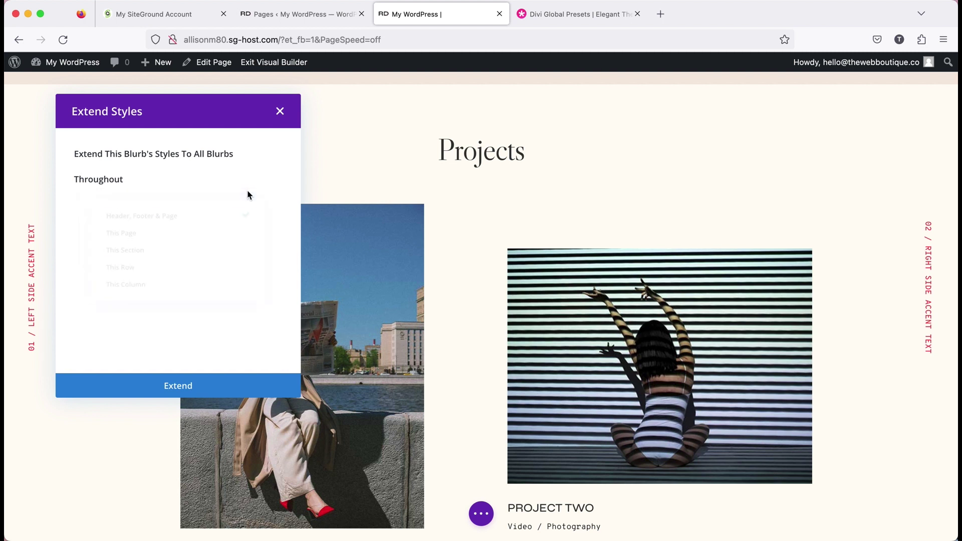
left_click(119, 252)
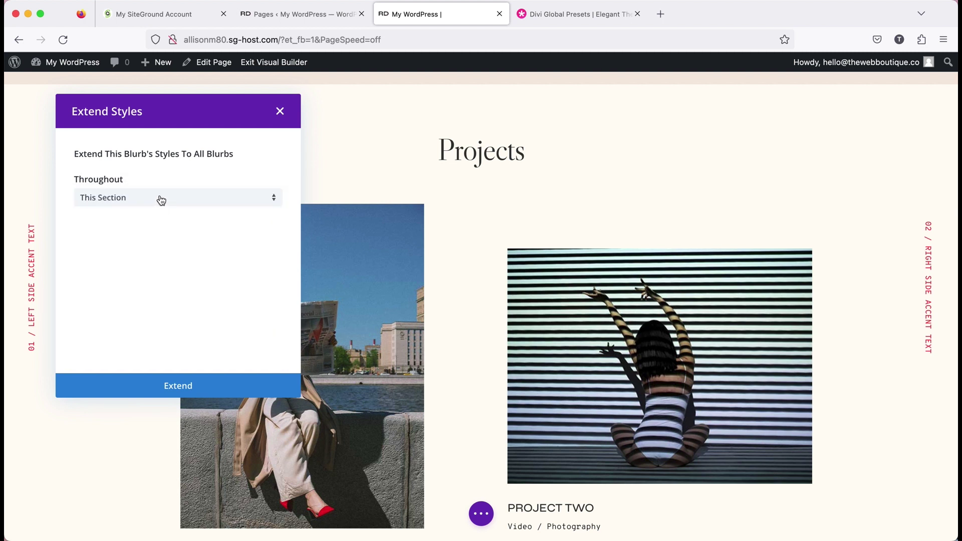
left_click(149, 391)
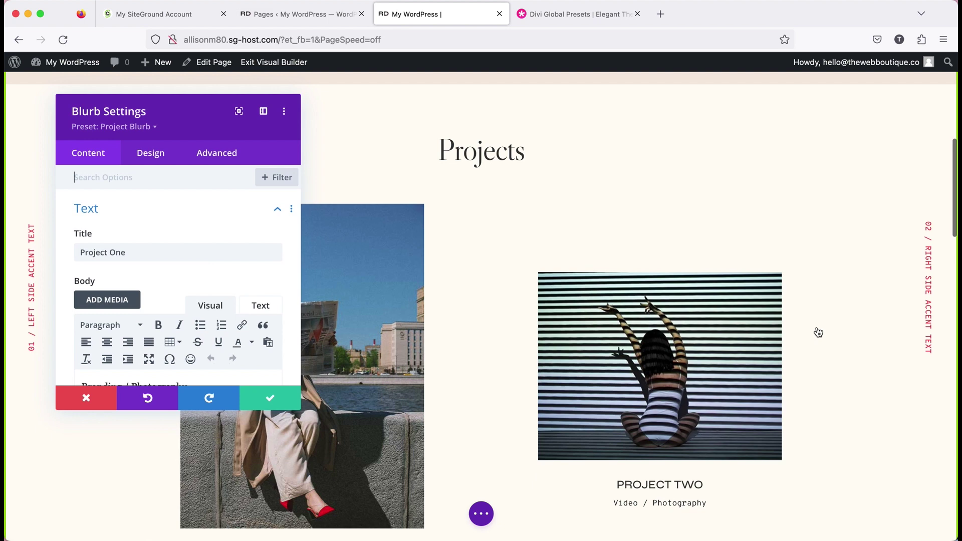
scroll(826, 334, "down", 12)
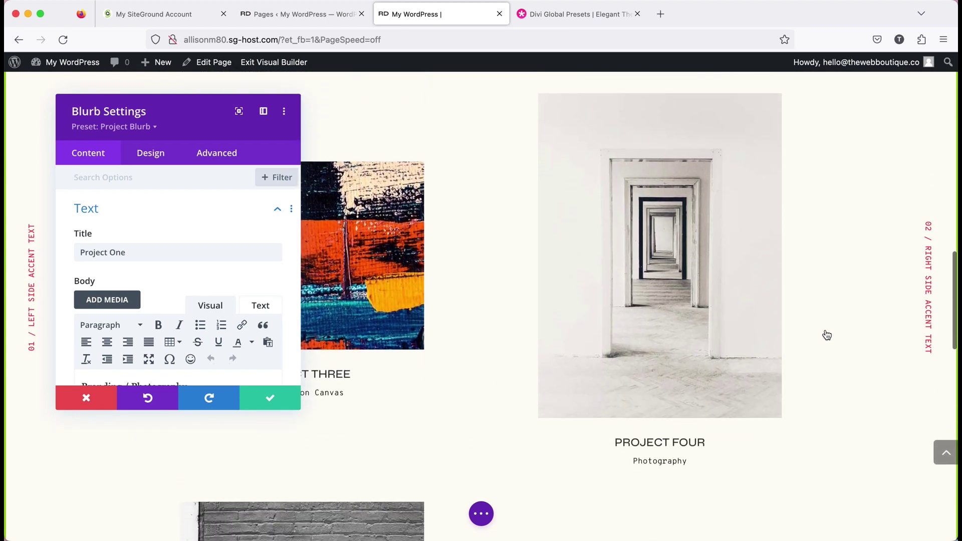
scroll(827, 335, "down", 8)
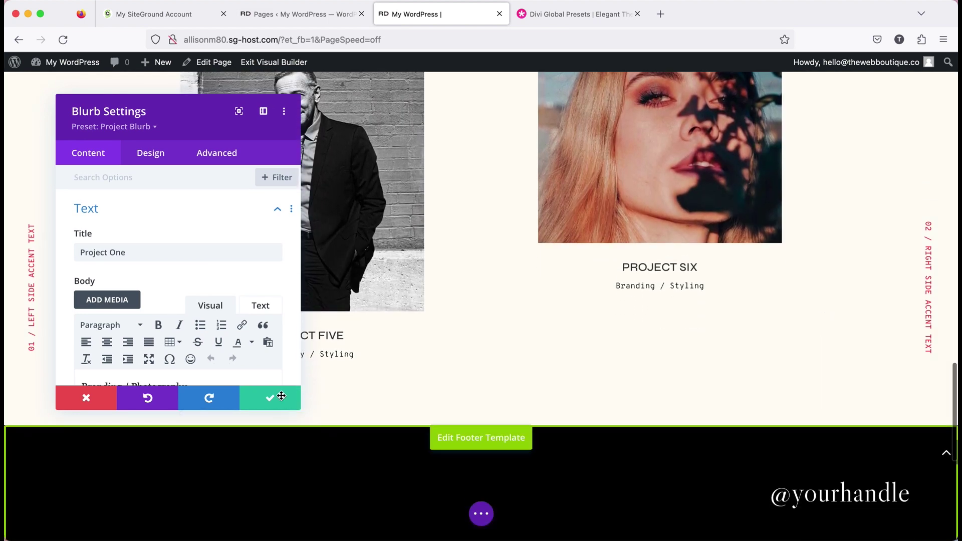
left_click(272, 399)
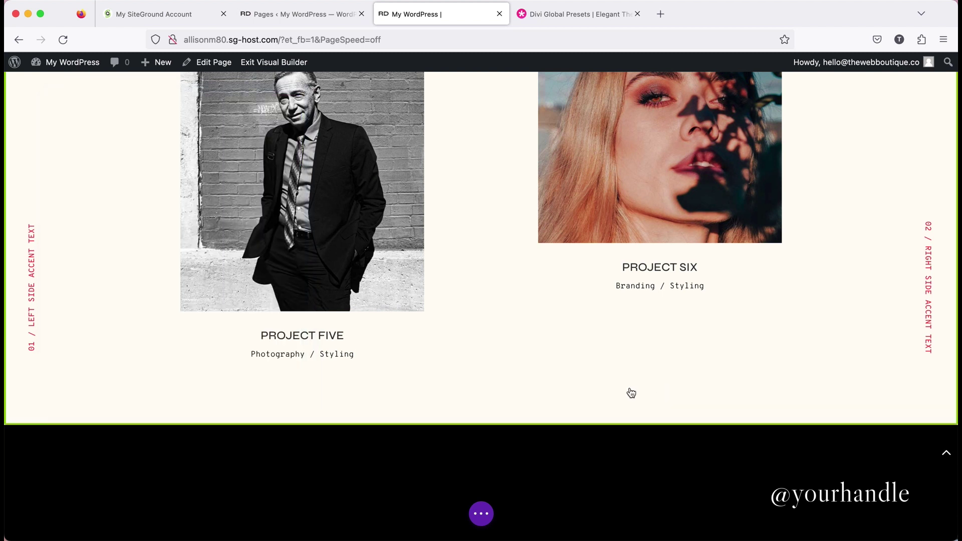
Step: Exit the Visual Builder and scroll the live homepage to check the centred Projects One through Six
left_click(493, 522)
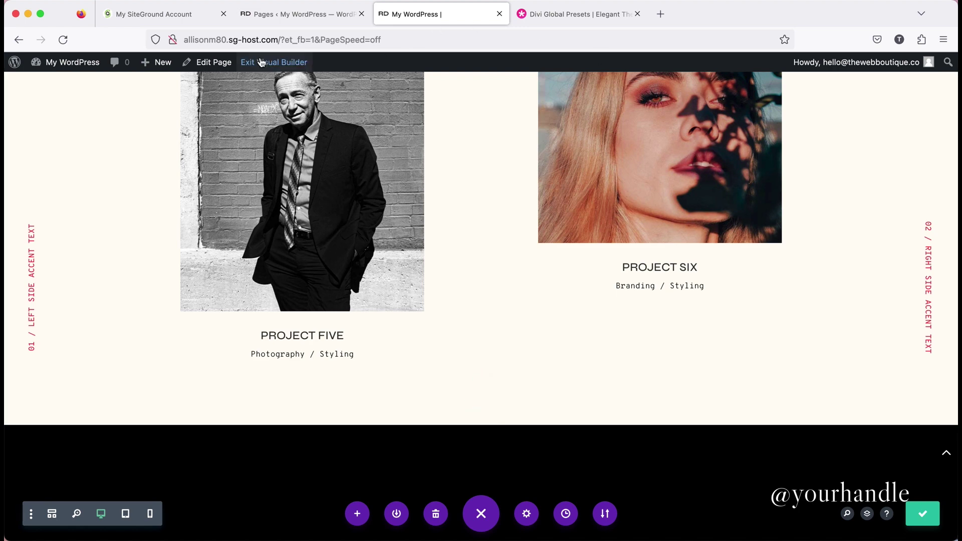
left_click(262, 63)
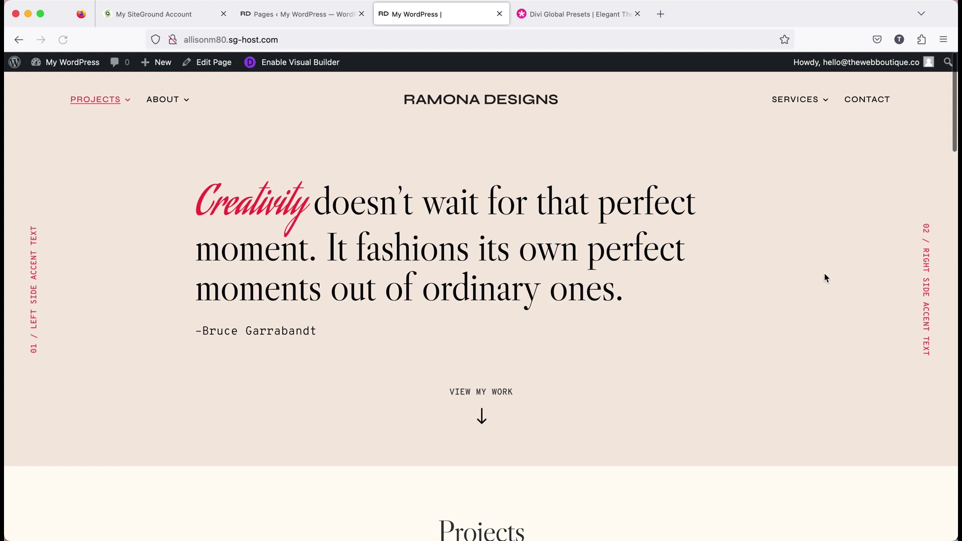
scroll(825, 279, "down", 1)
scroll(826, 279, "down", 15)
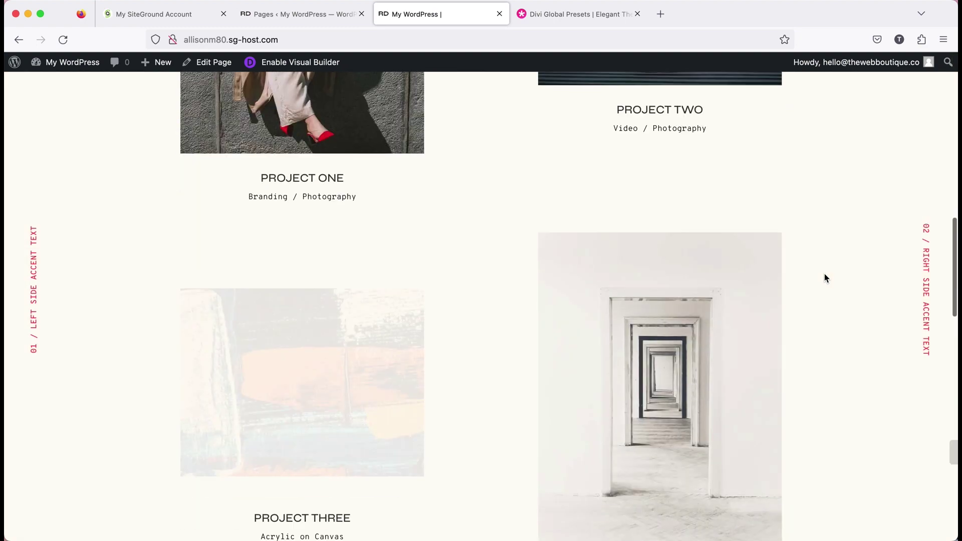
scroll(825, 279, "down", 6)
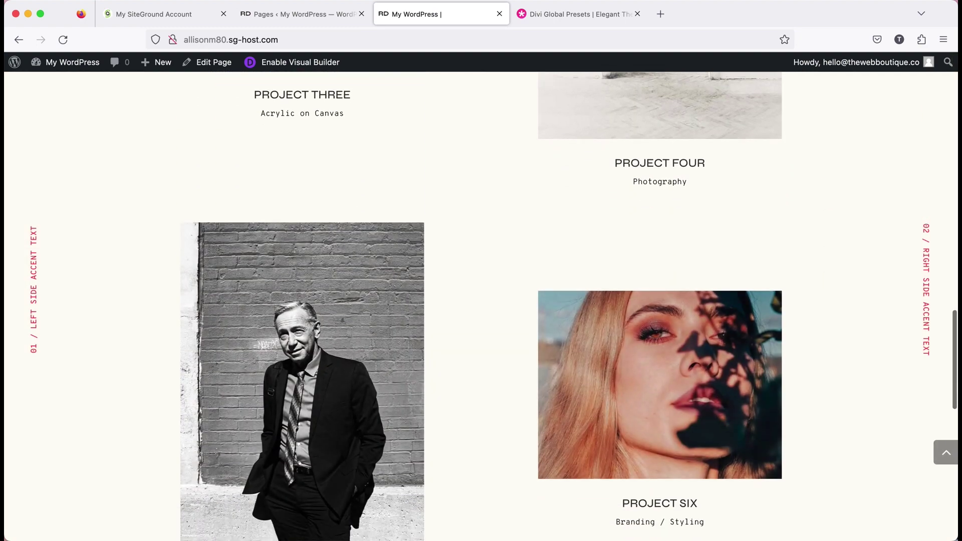
key("super+Tab")
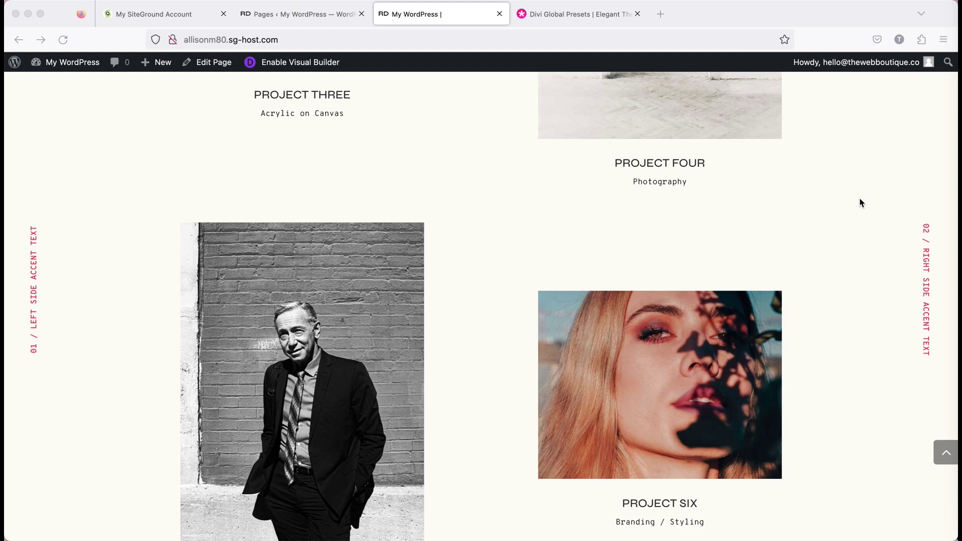
scroll(860, 202, "up", 15)
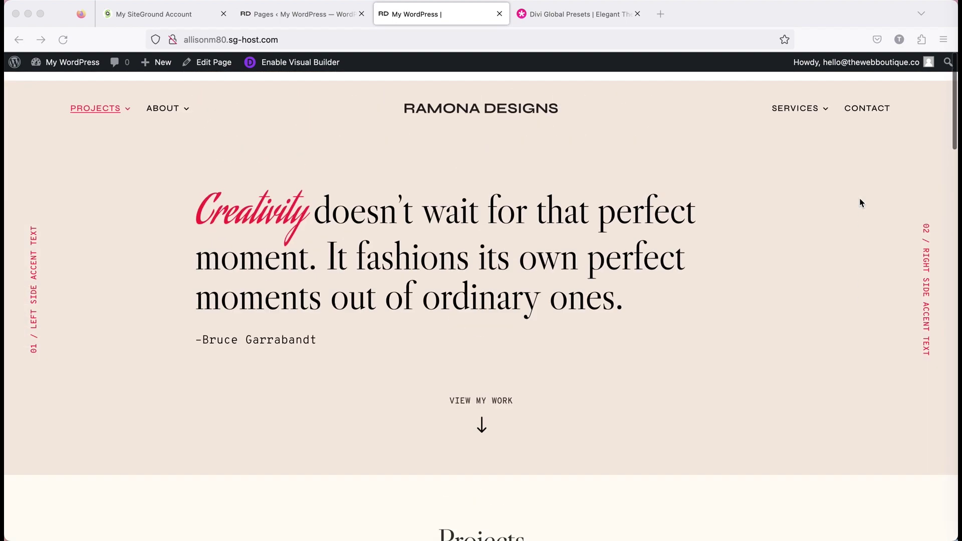